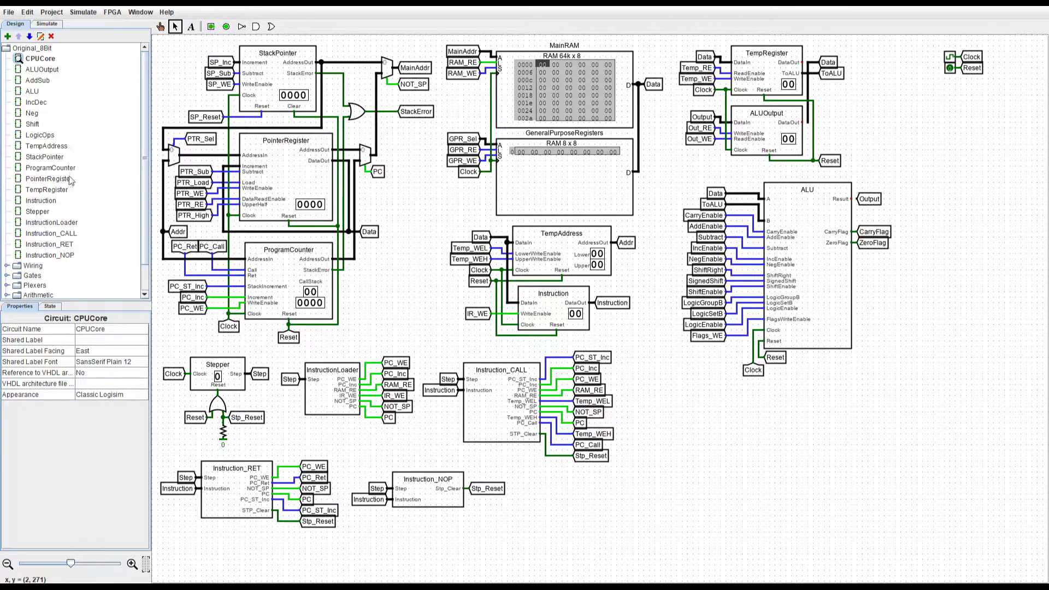
Expand the Wiring library to browse its components, then collapse it again.
{"action": "scroll", "coordinate": [66, 225], "scroll_direction": "down", "scroll_amount": 1}
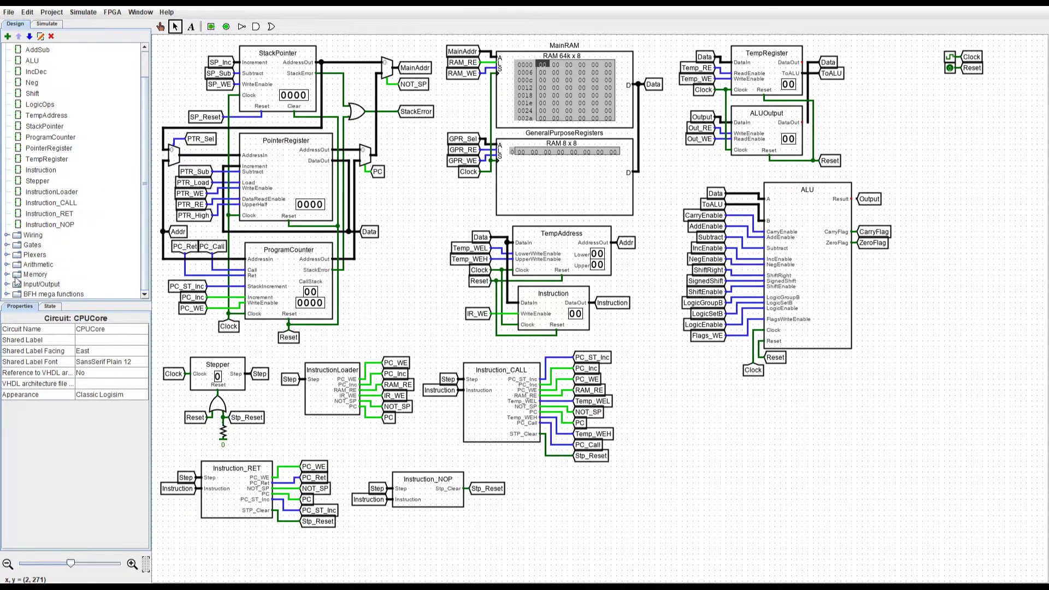
{"action": "scroll", "coordinate": [42, 90], "scroll_direction": "up", "scroll_amount": 1}
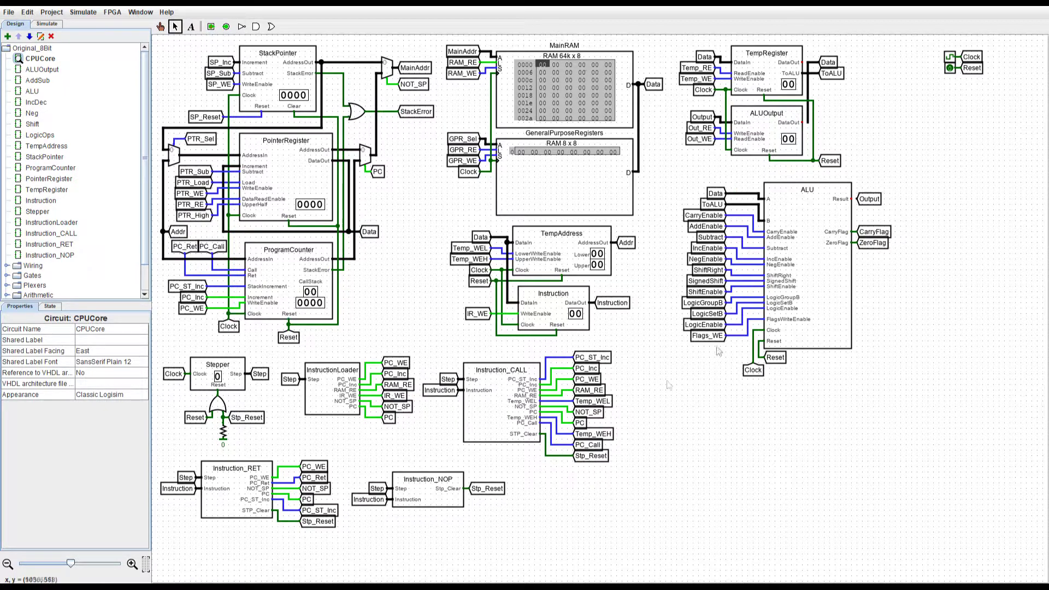
{"action": "double_click", "coordinate": [16, 268]}
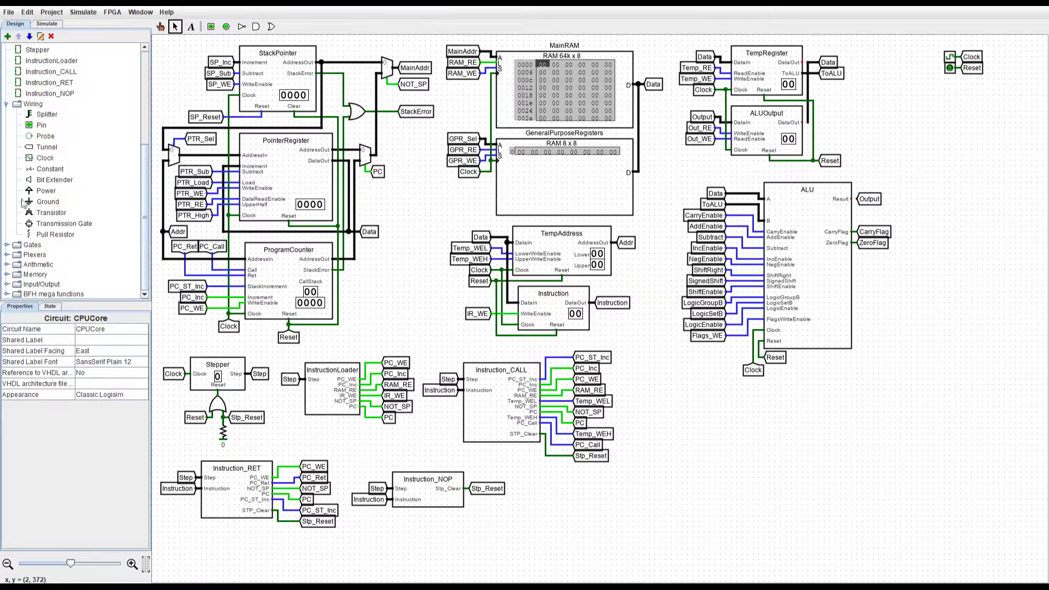
{"action": "double_click", "coordinate": [16, 103]}
{"action": "scroll", "coordinate": [59, 82], "scroll_direction": "up", "scroll_amount": 2}
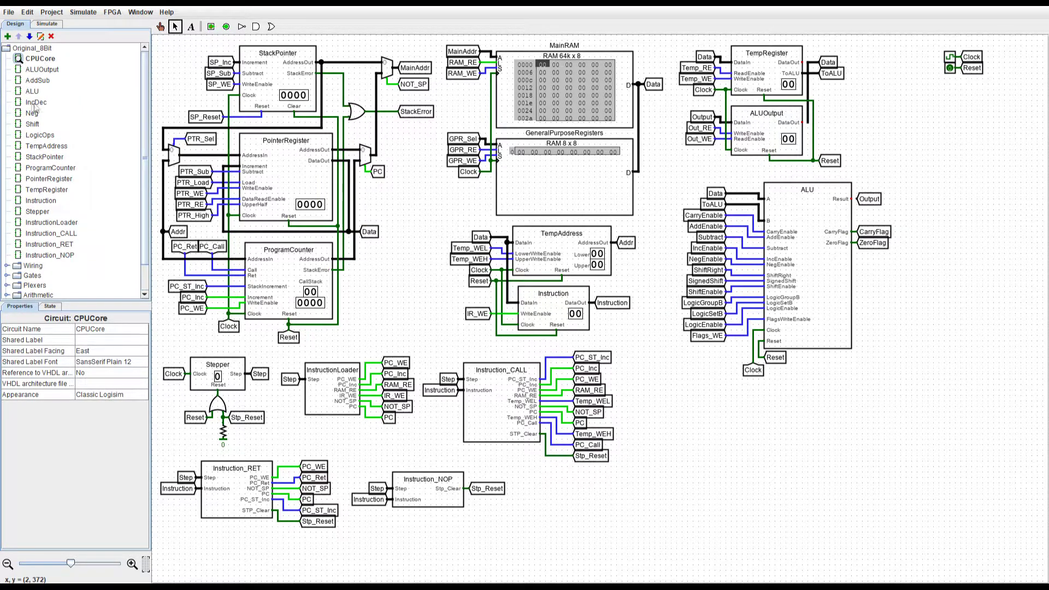
In the active simulations list, inspect the ALU's subcircuits, then open TempRegister's internals with the Poke tool.
{"action": "left_click", "coordinate": [47, 25]}
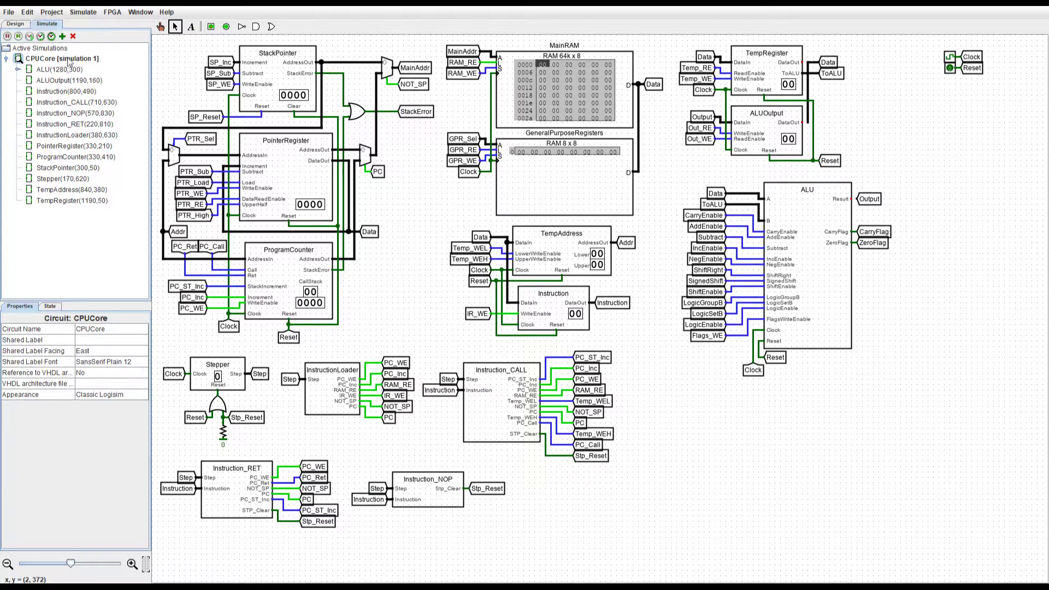
{"action": "left_click", "coordinate": [18, 70]}
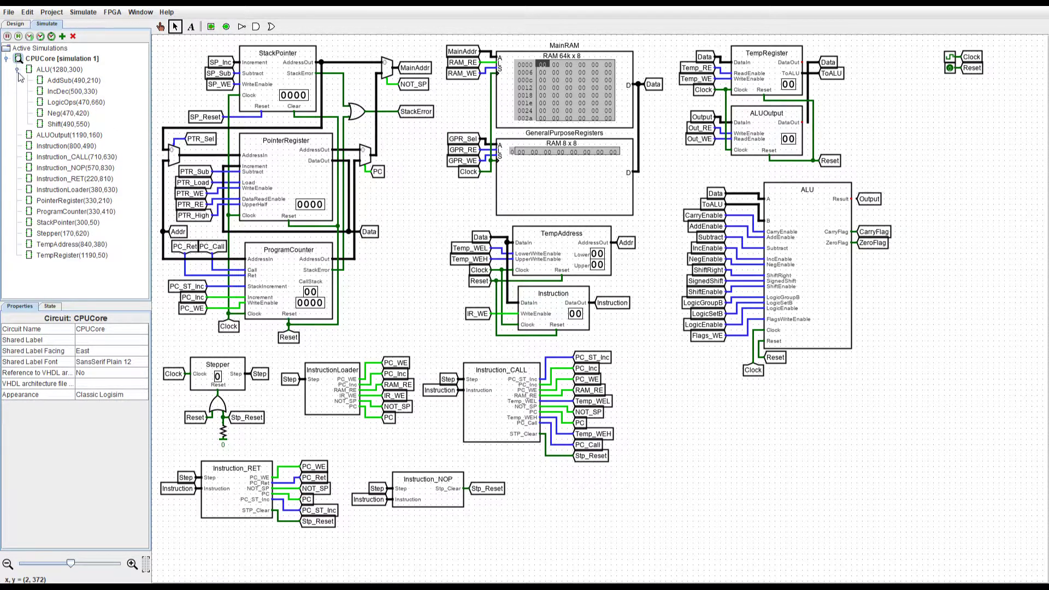
{"action": "left_click", "coordinate": [18, 70]}
{"action": "left_click", "coordinate": [18, 70]}
{"action": "left_click", "coordinate": [18, 69]}
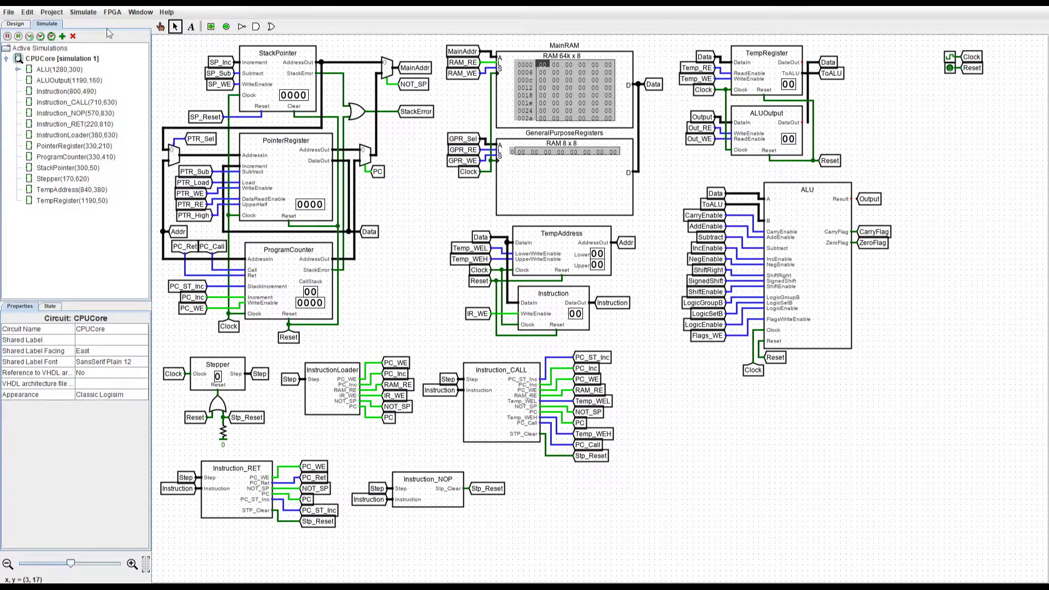
{"action": "left_click", "coordinate": [160, 26]}
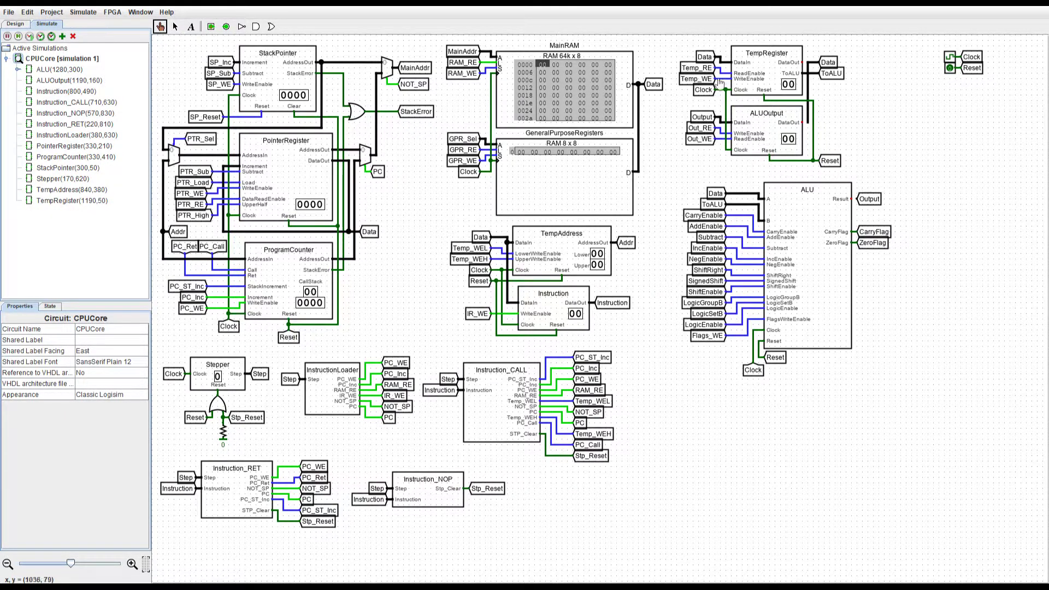
{"action": "double_click", "coordinate": [765, 76]}
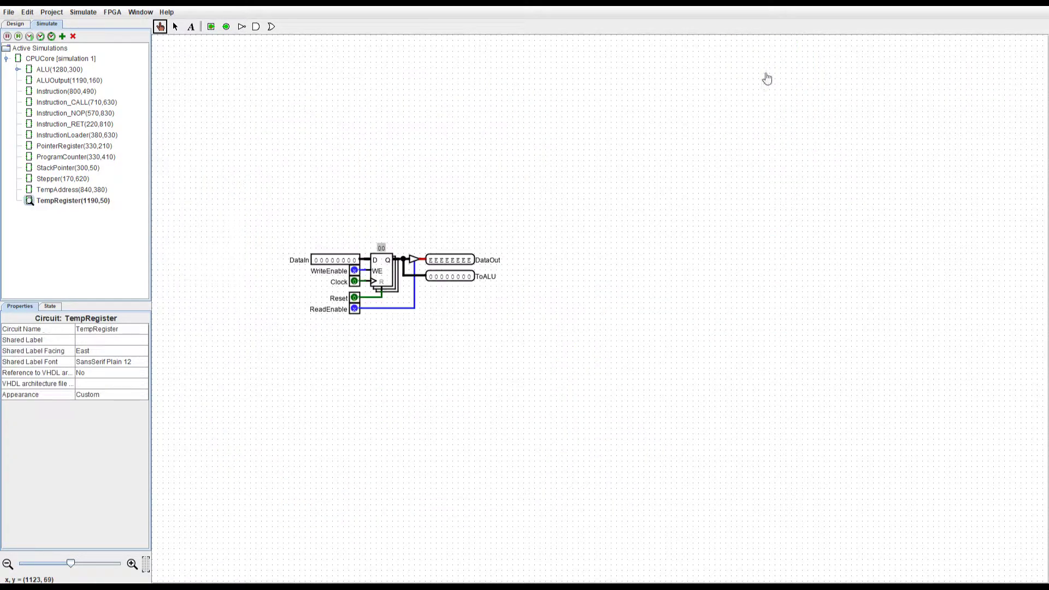
Set TempRegister's ReadEnable and WriteEnable to 0 in a separate simulation, then return to CPUCore simulation 1.
{"action": "left_click", "coordinate": [355, 314]}
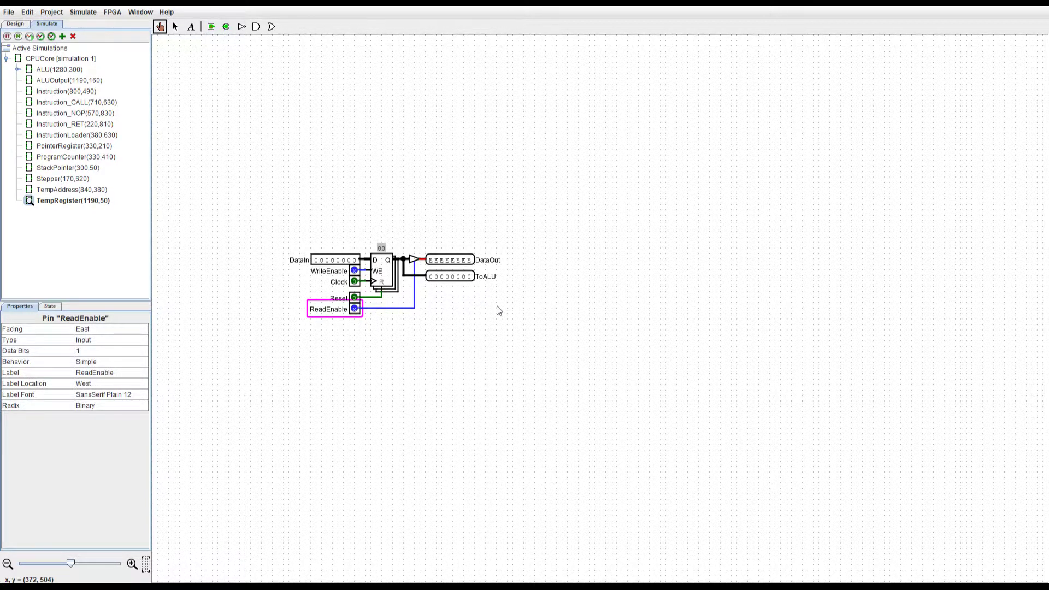
{"action": "left_click", "coordinate": [355, 310]}
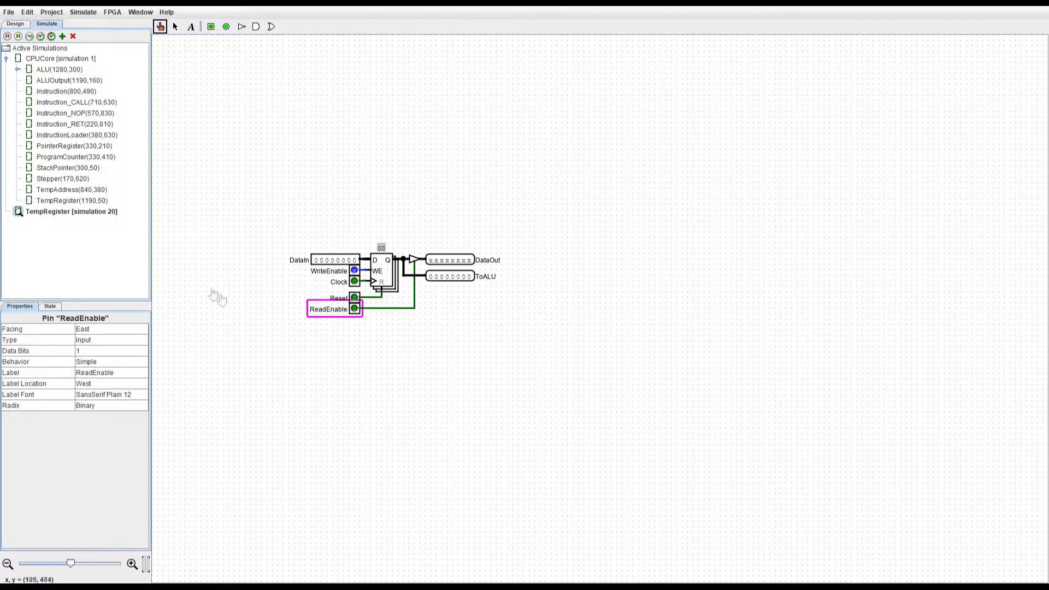
{"action": "left_click", "coordinate": [355, 272]}
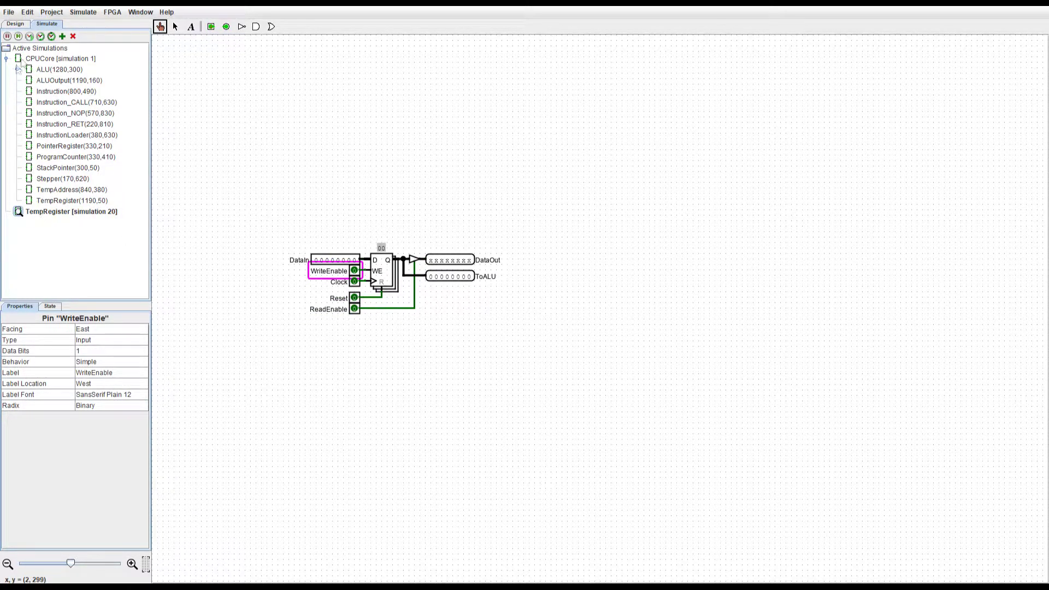
{"action": "double_click", "coordinate": [41, 58]}
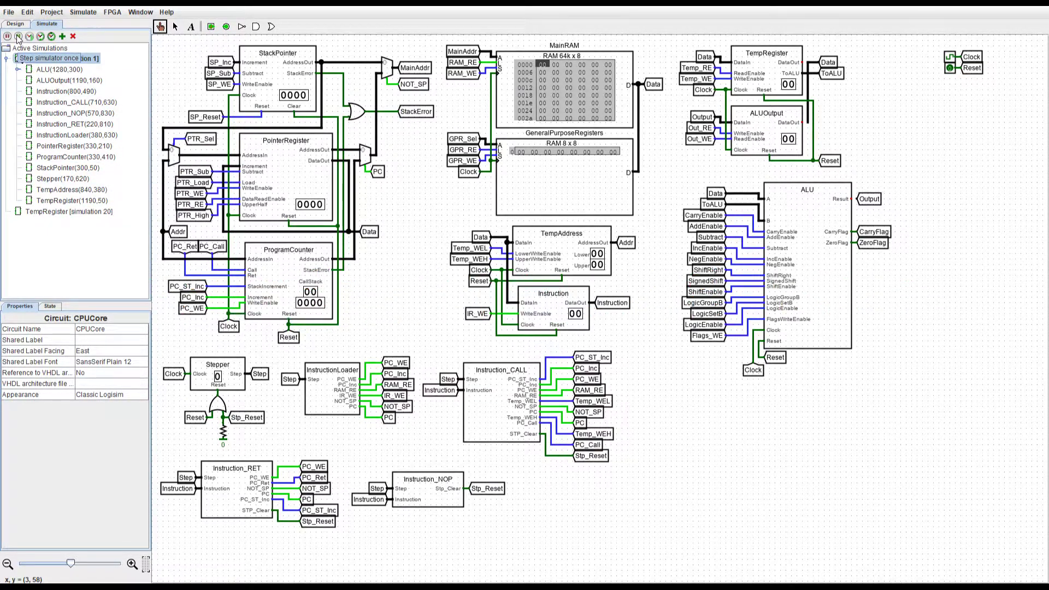
Tick one full clock cycle, then remove the extra CPUCore simulations with the red X.
{"action": "left_click", "coordinate": [51, 37]}
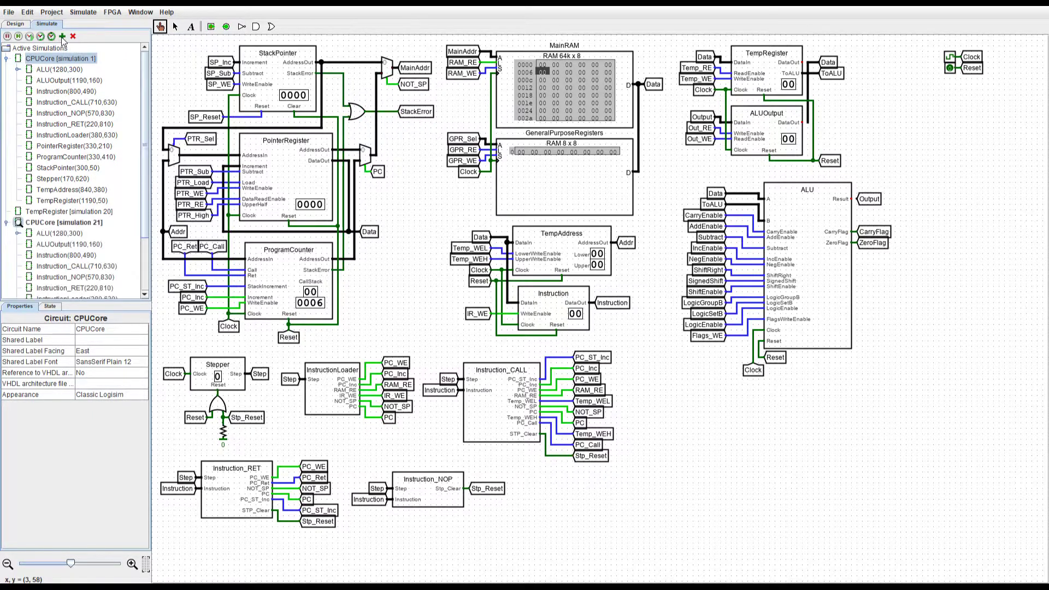
{"action": "left_click", "coordinate": [73, 37]}
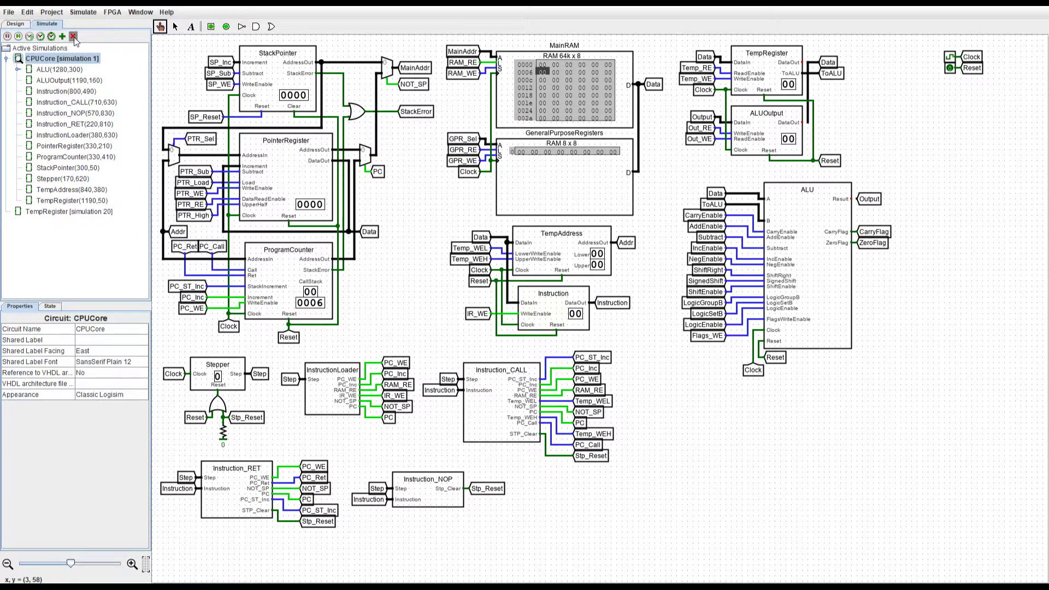
{"action": "left_click", "coordinate": [73, 37]}
{"action": "left_click", "coordinate": [73, 37]}
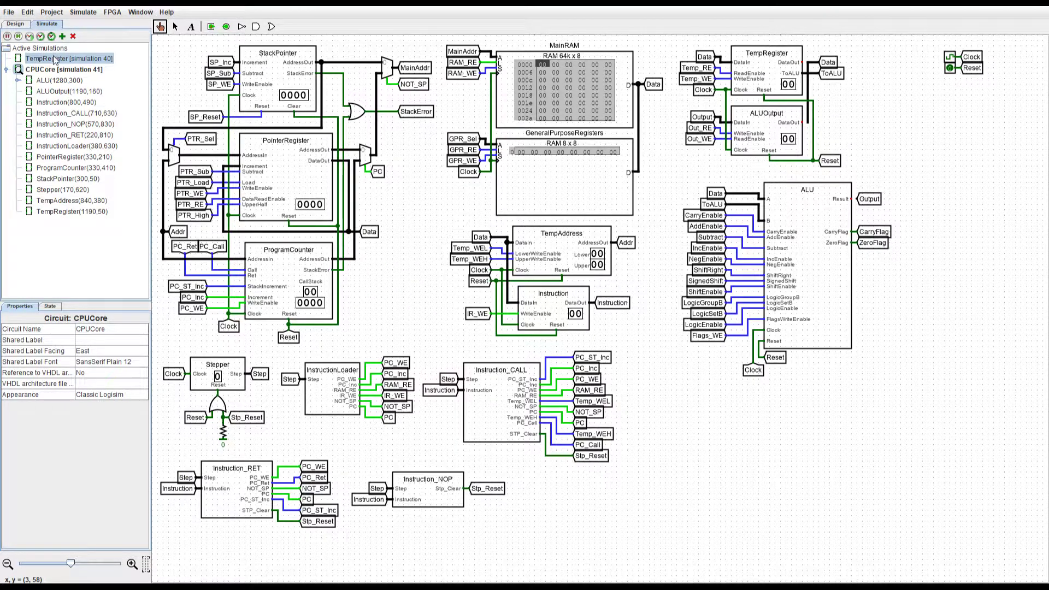
{"action": "left_click", "coordinate": [73, 37]}
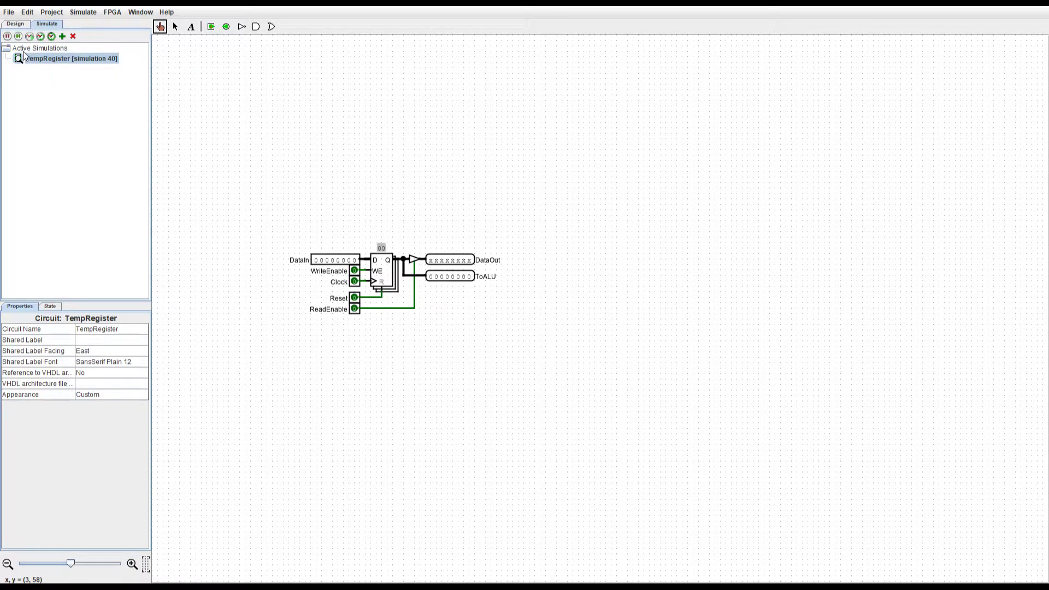
Open the CPUCore circuit again and remove the separate TempRegister simulation.
{"action": "left_click", "coordinate": [15, 24]}
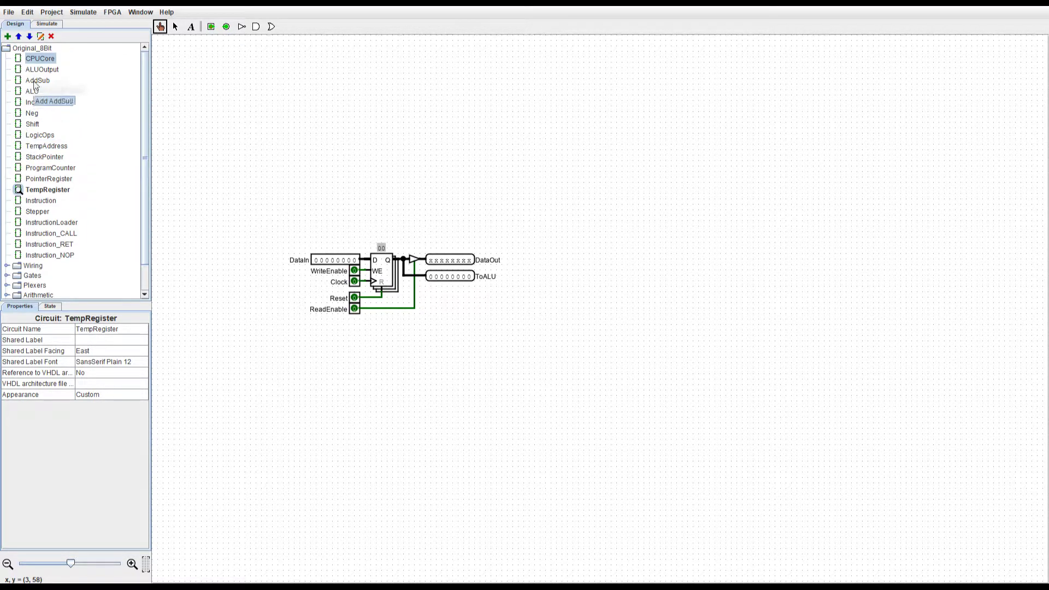
{"action": "double_click", "coordinate": [38, 59]}
{"action": "left_click", "coordinate": [47, 24]}
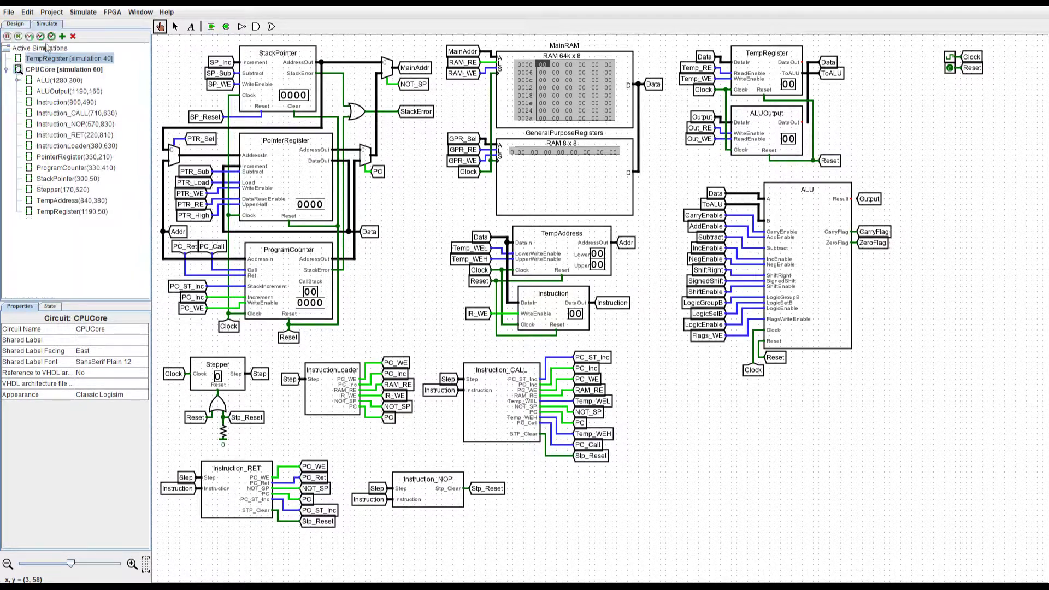
{"action": "left_click", "coordinate": [43, 59]}
{"action": "left_click", "coordinate": [74, 36]}
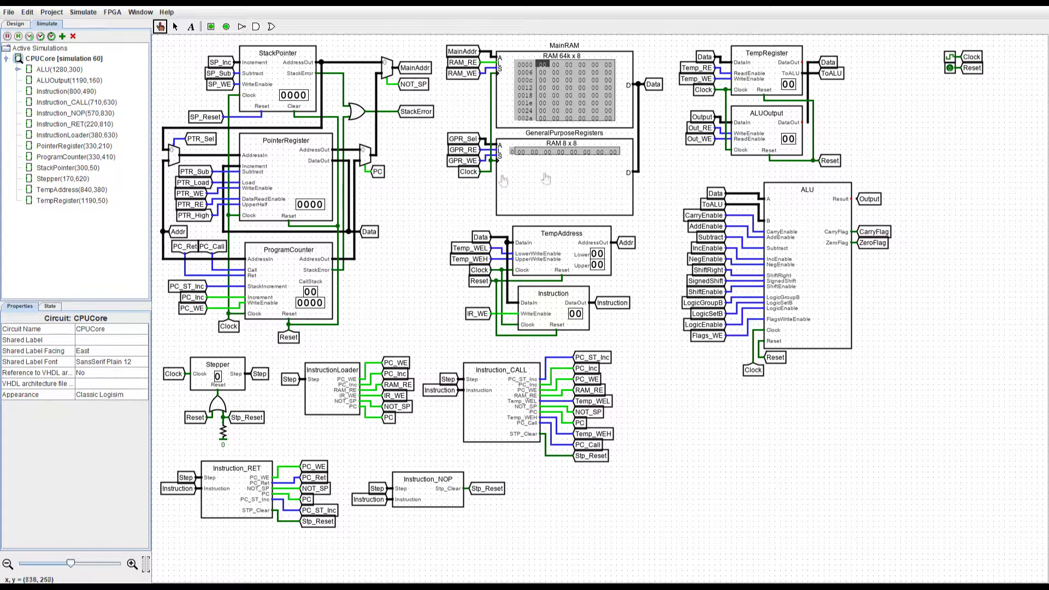
Show the register state values, then copy StackPointer and paste the copy near CPUCore's lower right.
{"action": "left_click", "coordinate": [50, 307]}
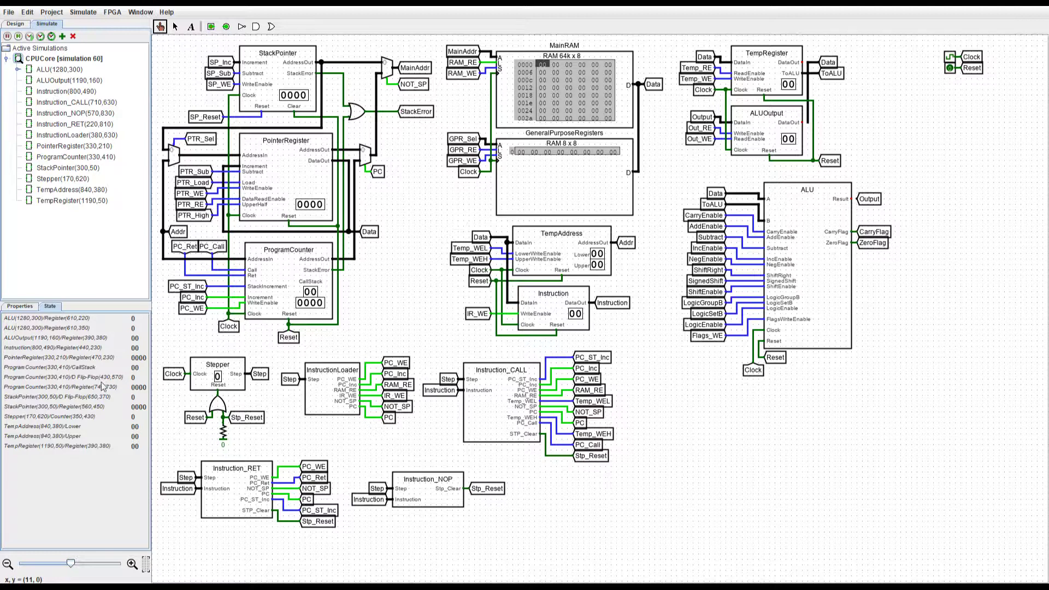
{"action": "left_click", "coordinate": [175, 28]}
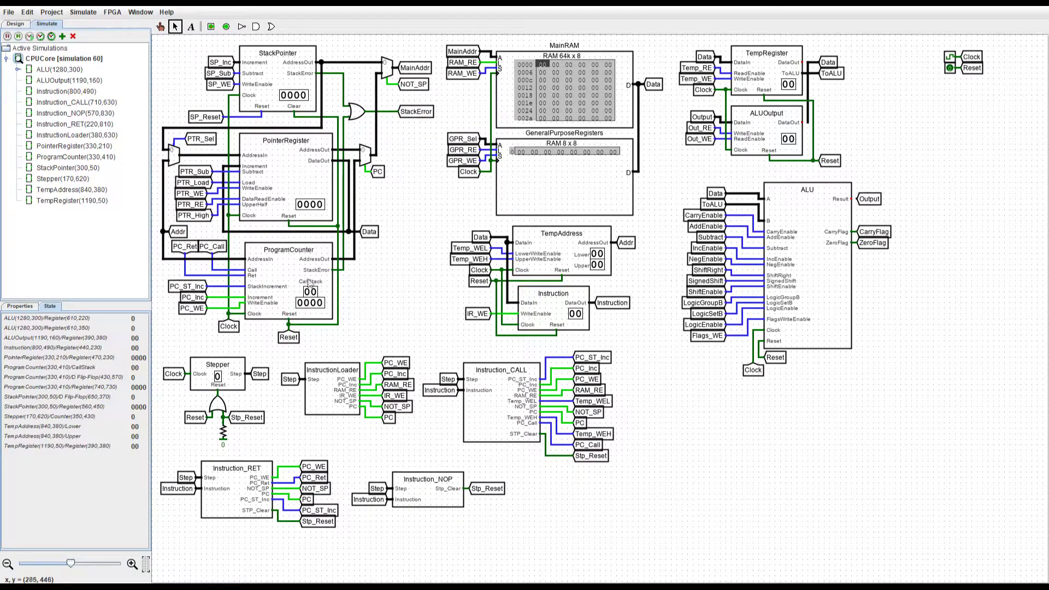
{"action": "left_click", "coordinate": [272, 79]}
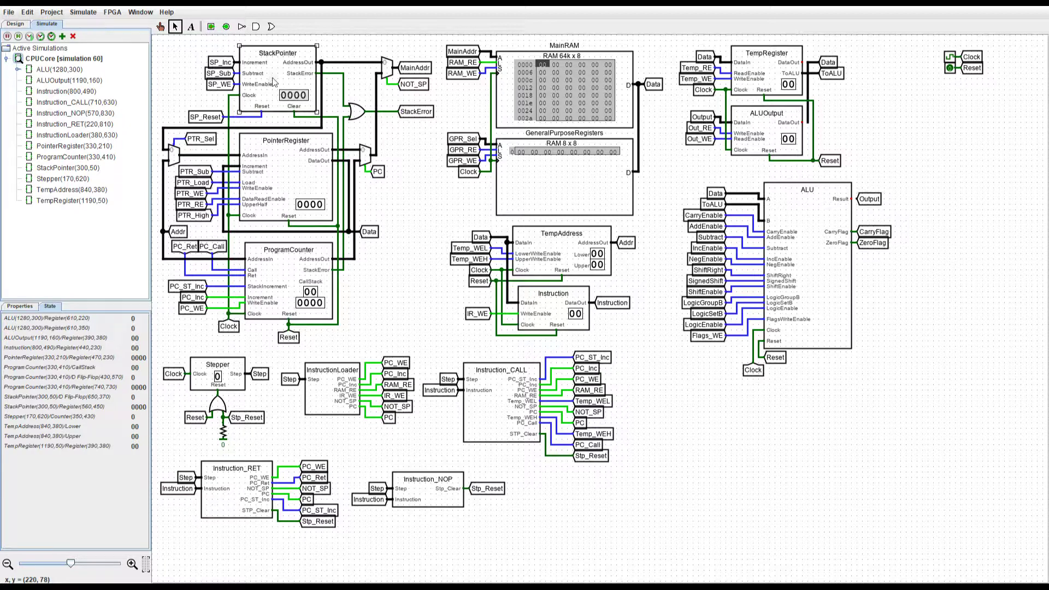
{"action": "key", "text": "ctrl+c"}
{"action": "key", "text": "ctrl+v"}
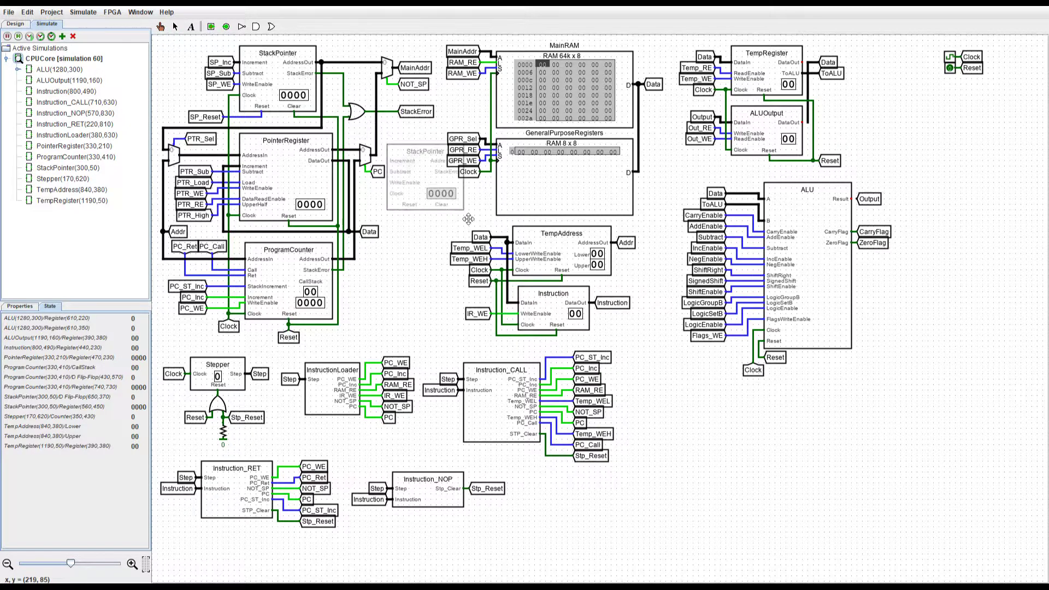
{"action": "left_click", "coordinate": [750, 455]}
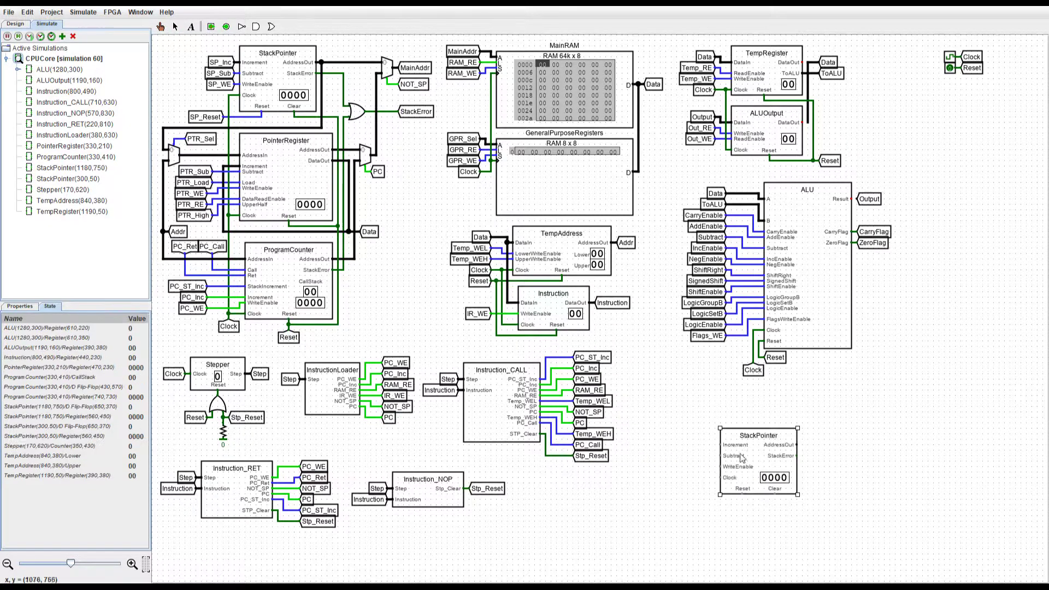
{"action": "left_click", "coordinate": [662, 484]}
{"action": "left_click", "coordinate": [763, 451]}
Deselect the StackPointer copy and turn on automatic clock ticking from the Simulate menu.
{"action": "left_click", "coordinate": [772, 455]}
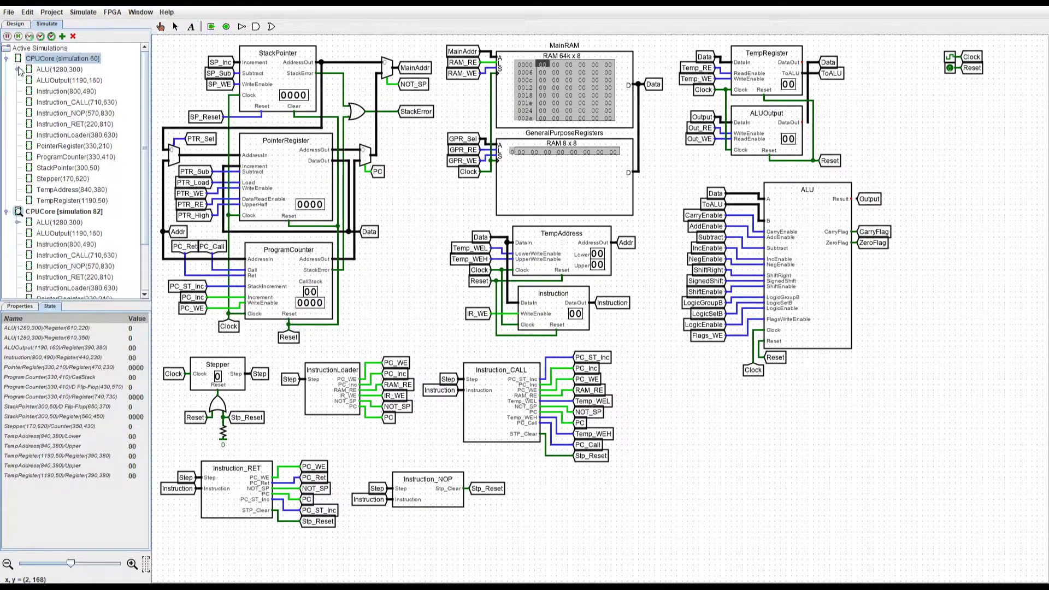
{"action": "left_click", "coordinate": [17, 278]}
{"action": "scroll", "coordinate": [55, 262], "scroll_direction": "down", "scroll_amount": 5}
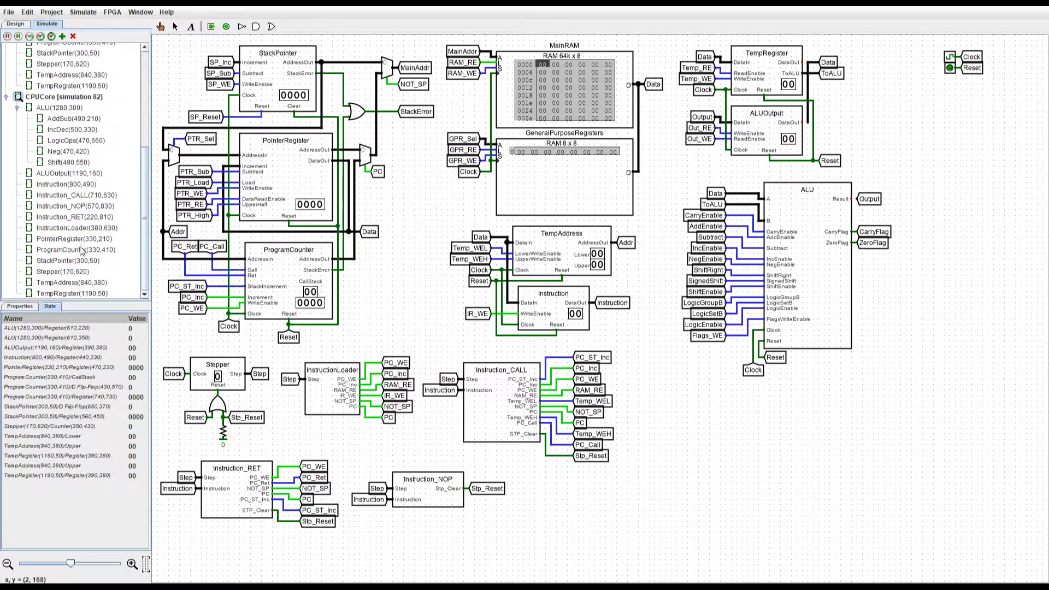
{"action": "scroll", "coordinate": [82, 249], "scroll_direction": "up", "scroll_amount": 5}
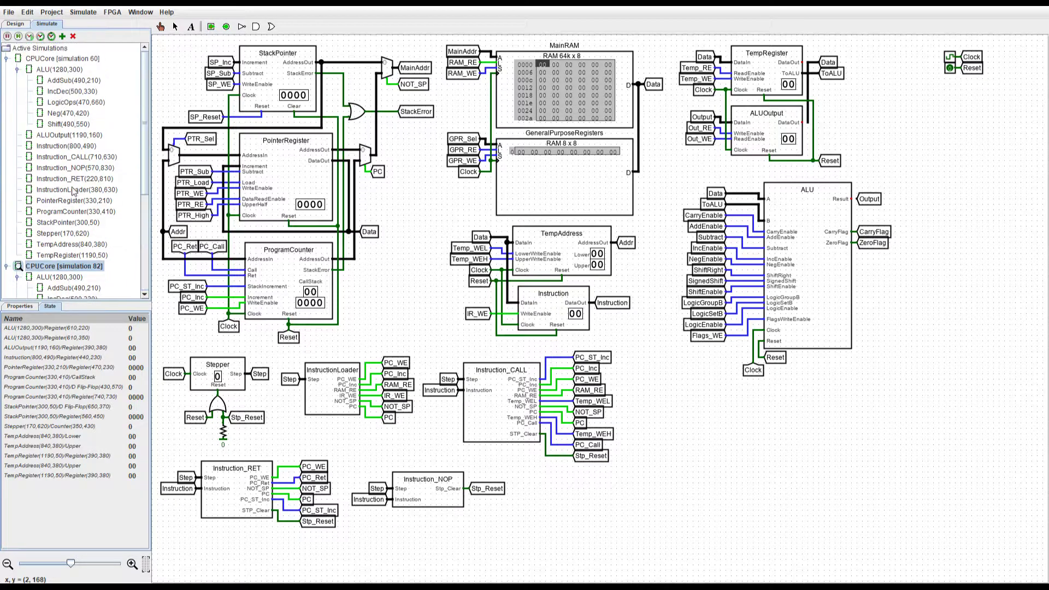
{"action": "left_click", "coordinate": [83, 12]}
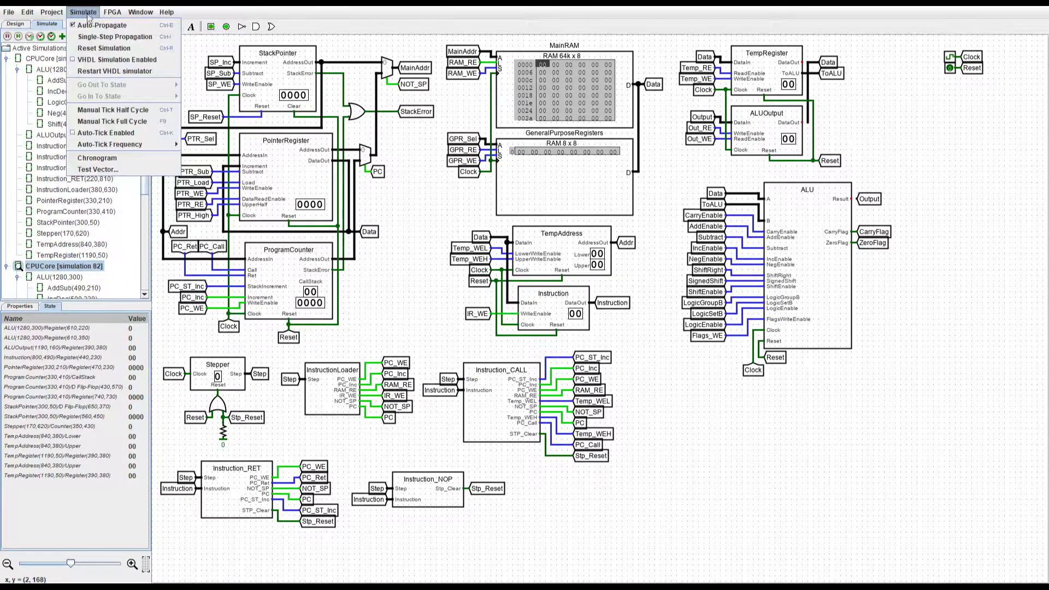
{"action": "left_click", "coordinate": [74, 134]}
{"action": "left_click", "coordinate": [41, 59]}
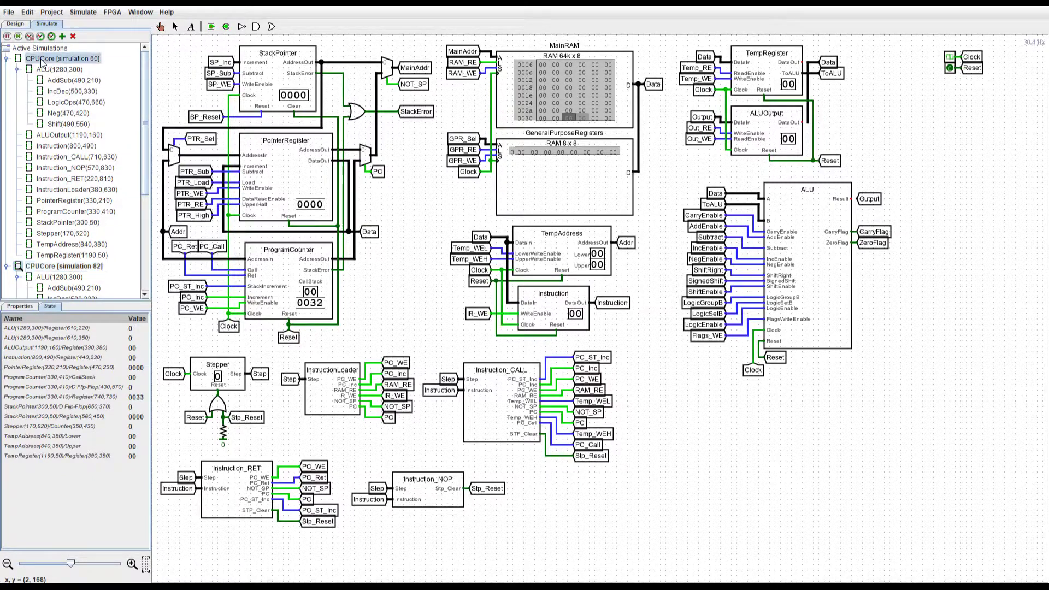
Pause, switch to CPUCore simulation 82, resume, and collapse the ALU and simulation entries.
{"action": "left_click", "coordinate": [8, 36]}
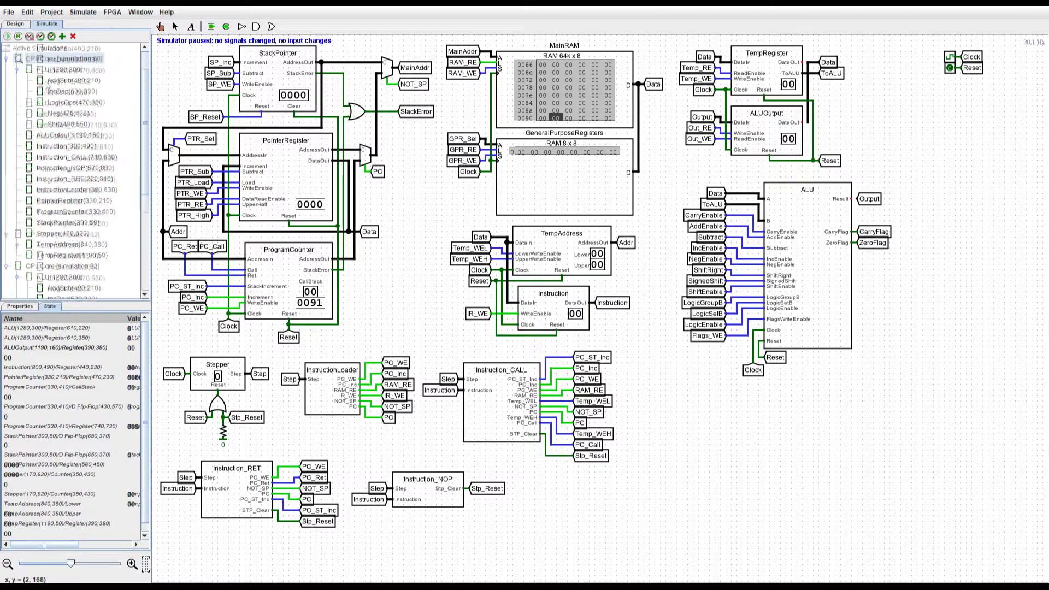
{"action": "left_click", "coordinate": [43, 104]}
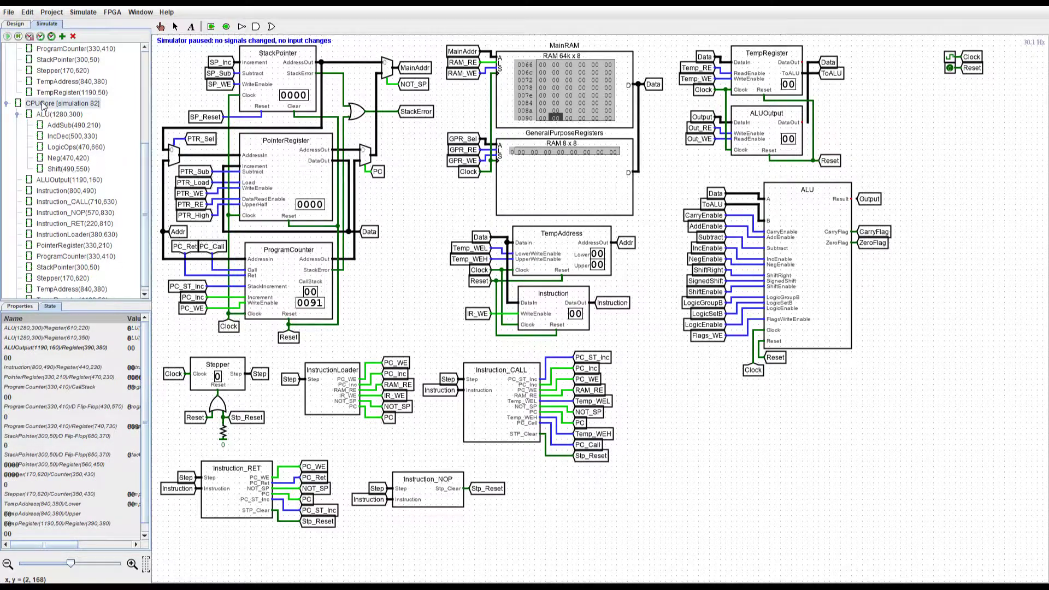
{"action": "left_click", "coordinate": [7, 37]}
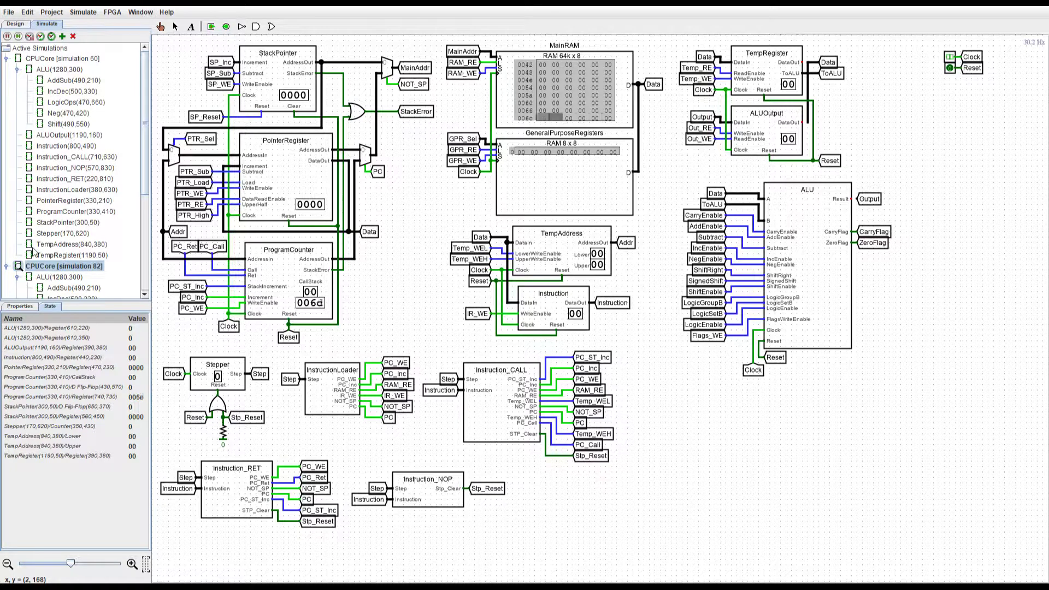
{"action": "left_click", "coordinate": [17, 70]}
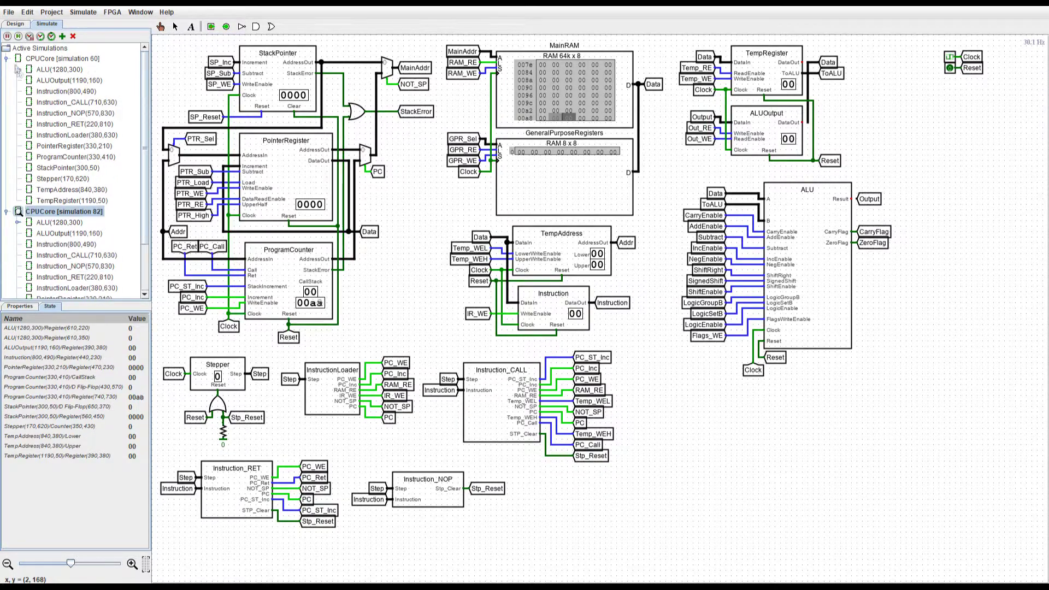
{"action": "left_click", "coordinate": [6, 59]}
{"action": "left_click", "coordinate": [7, 70]}
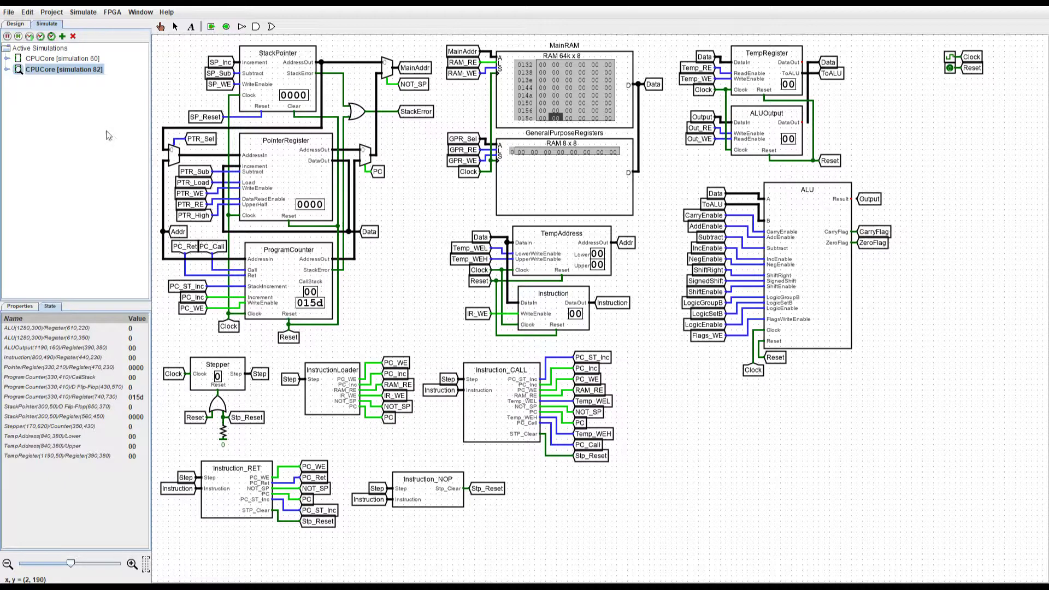
Select CPUCore simulation 82 in the active simulations list and delete it.
{"action": "left_click", "coordinate": [175, 28]}
{"action": "left_click", "coordinate": [46, 24]}
{"action": "left_click", "coordinate": [43, 61]}
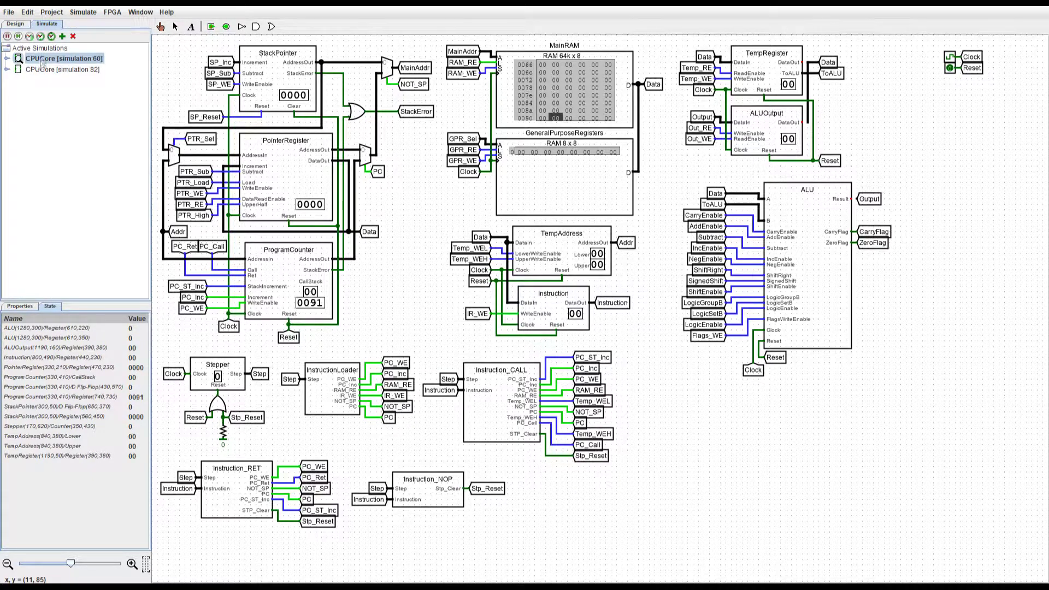
{"action": "left_click", "coordinate": [38, 72]}
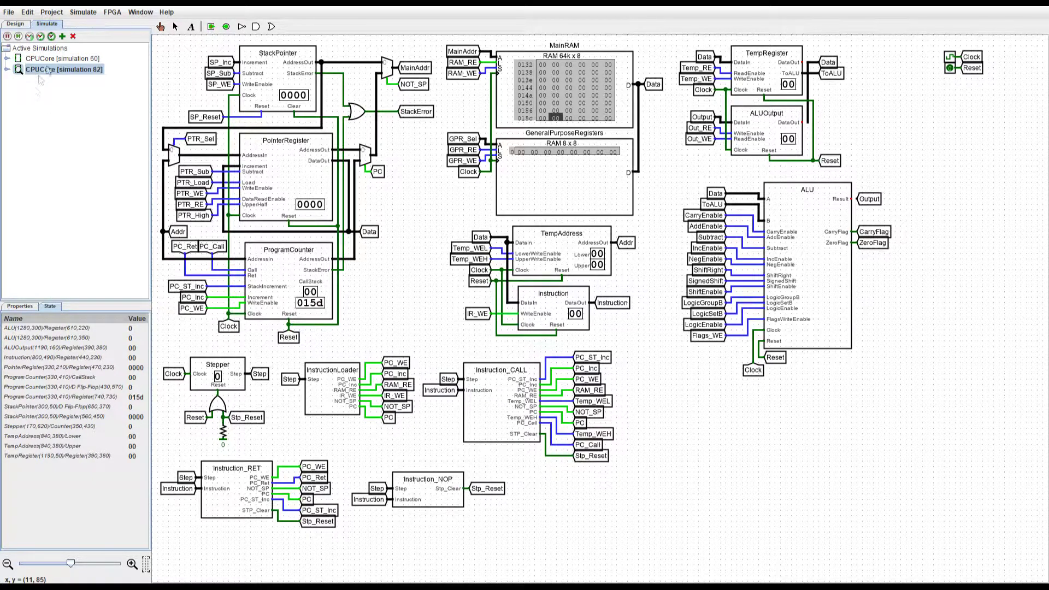
{"action": "left_click", "coordinate": [73, 37]}
Select CPUCore simulation 60 and switch to the Poke tool.
{"action": "left_click", "coordinate": [76, 60]}
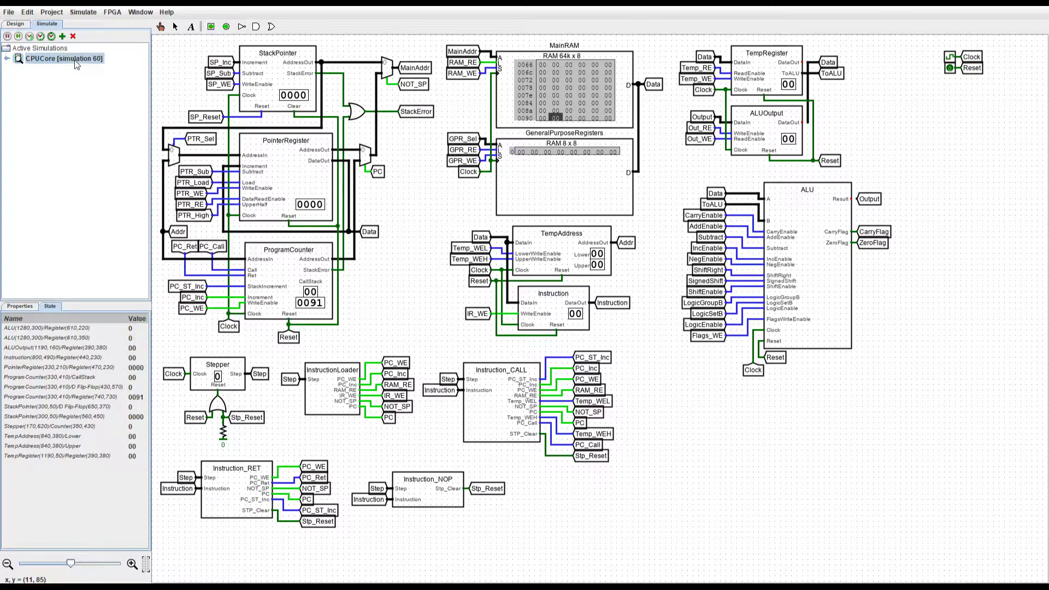
{"action": "left_click", "coordinate": [7, 59]}
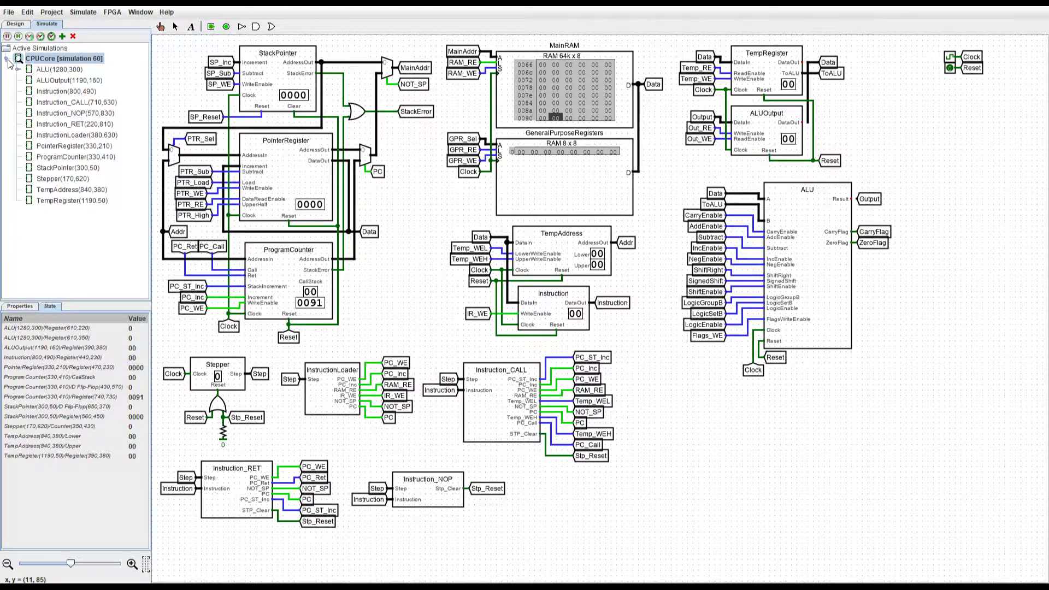
{"action": "left_click", "coordinate": [7, 59]}
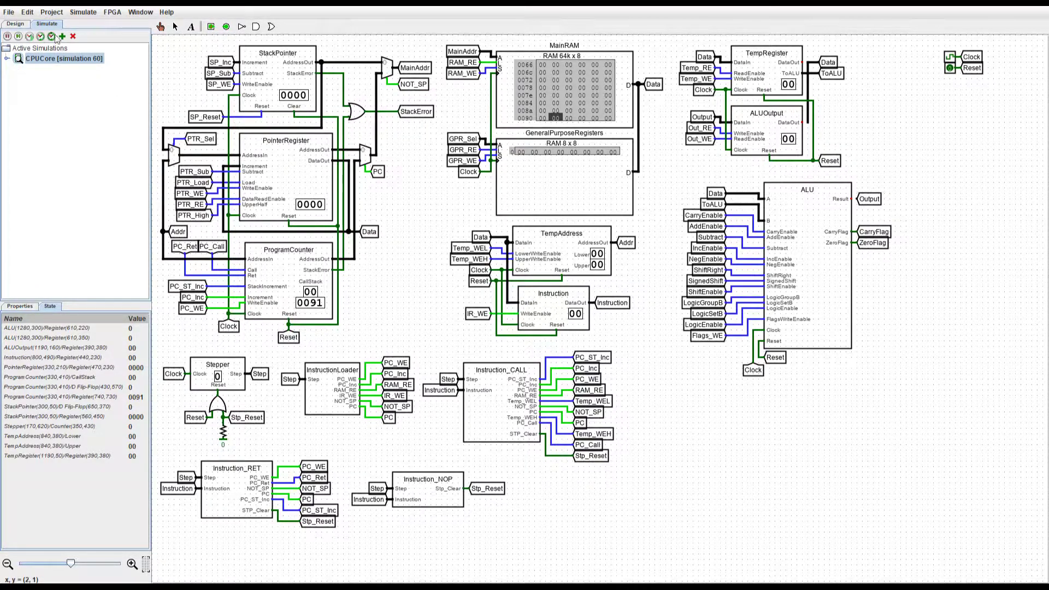
{"action": "left_click", "coordinate": [161, 26]}
Open TempRegister and set its ReadEnable pin's Behavior to Pull Down.
{"action": "double_click", "coordinate": [768, 76]}
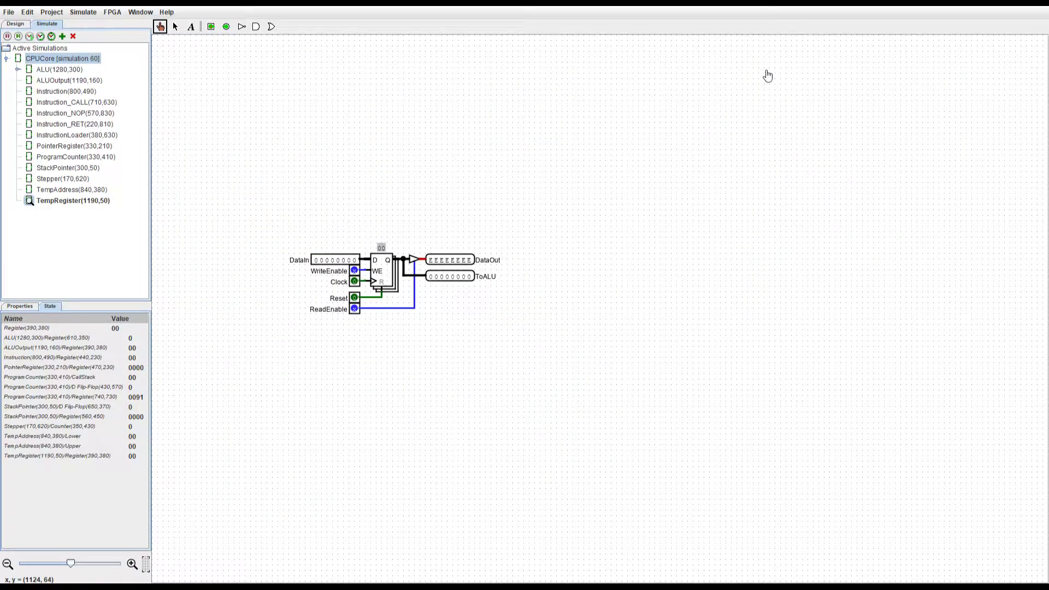
{"action": "left_click", "coordinate": [354, 312]}
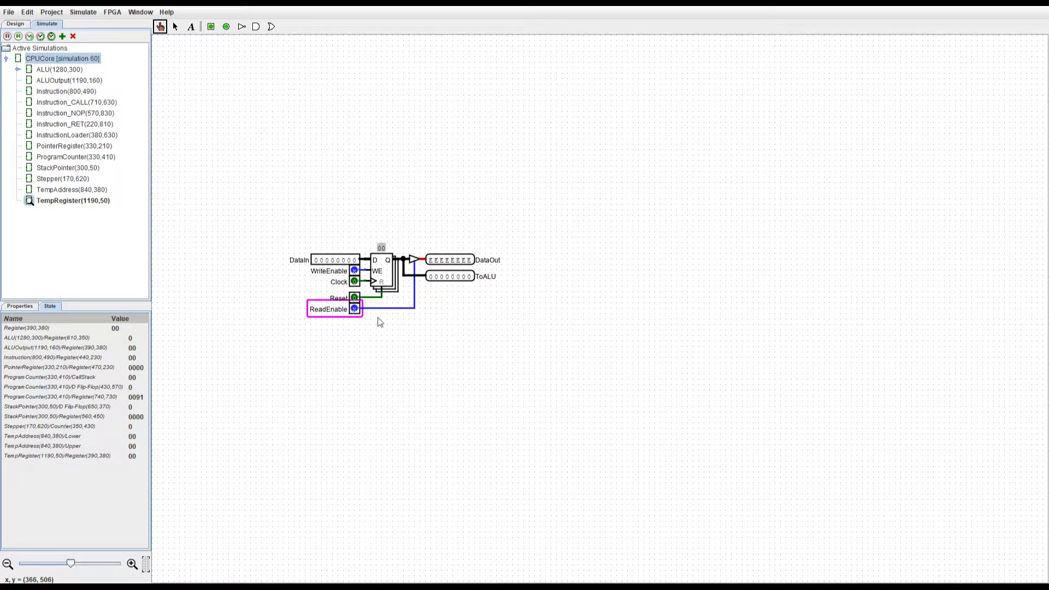
{"action": "left_click", "coordinate": [175, 27]}
{"action": "left_click", "coordinate": [20, 306]}
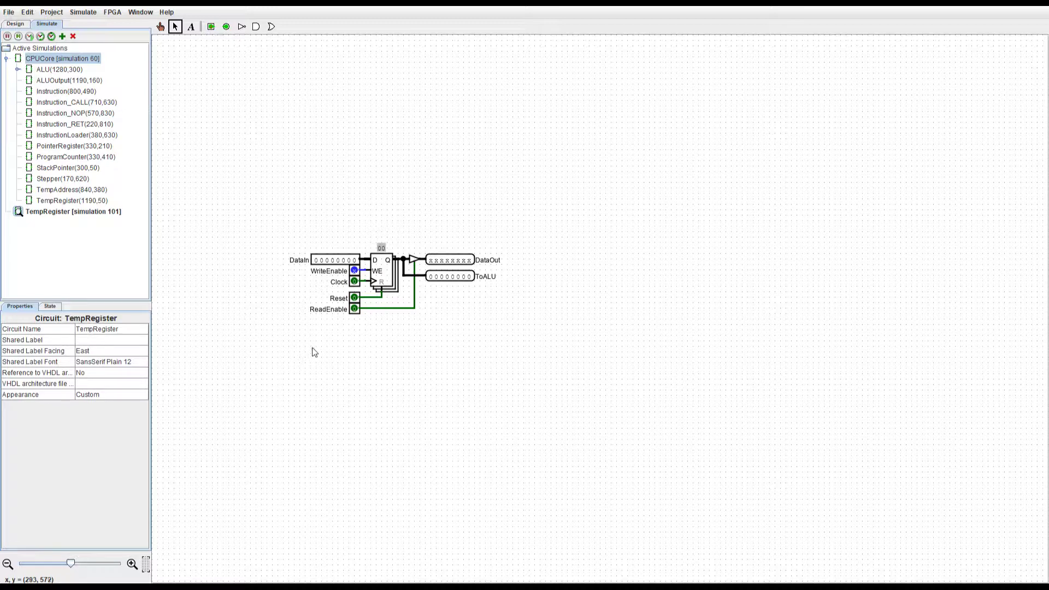
{"action": "left_click", "coordinate": [354, 312]}
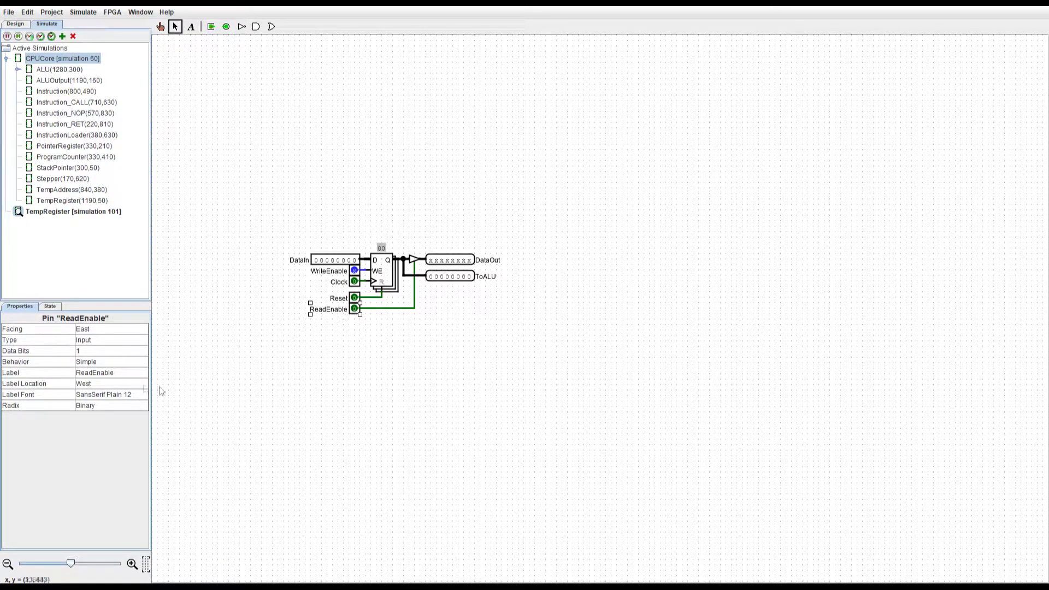
{"action": "left_click", "coordinate": [46, 363]}
{"action": "left_click", "coordinate": [142, 362]}
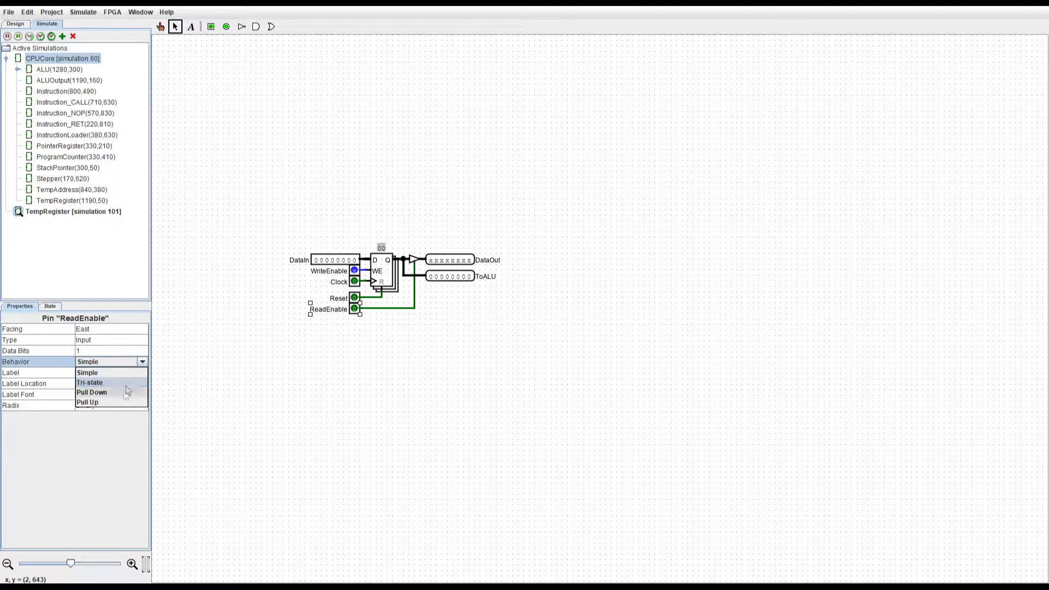
{"action": "left_click", "coordinate": [111, 395]}
Set WriteEnable's Behavior to Pull Down, then return to the full CPUCore circuit.
{"action": "left_click", "coordinate": [356, 274]}
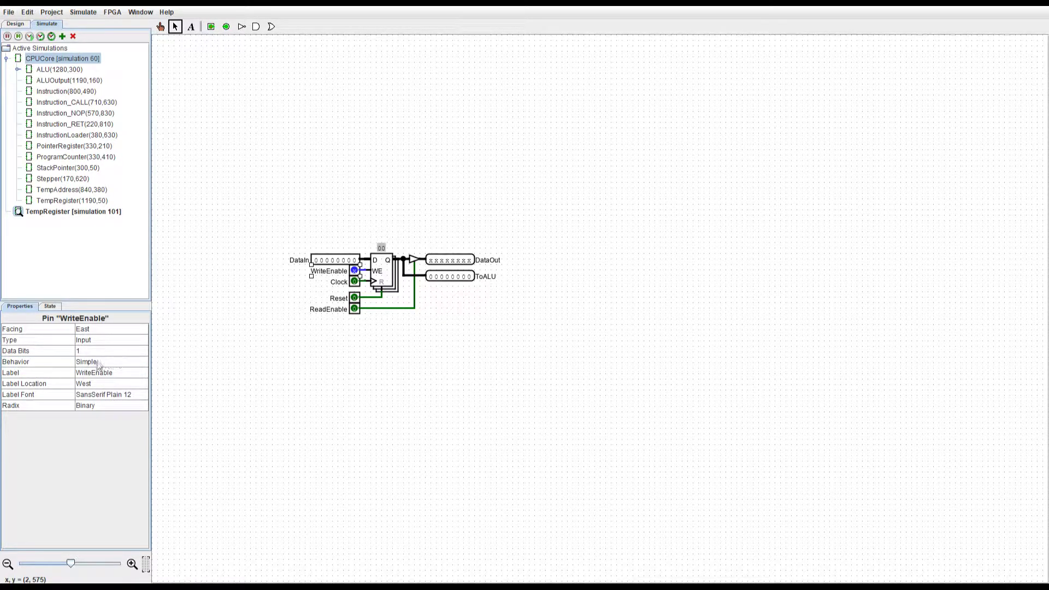
{"action": "left_click", "coordinate": [111, 362]}
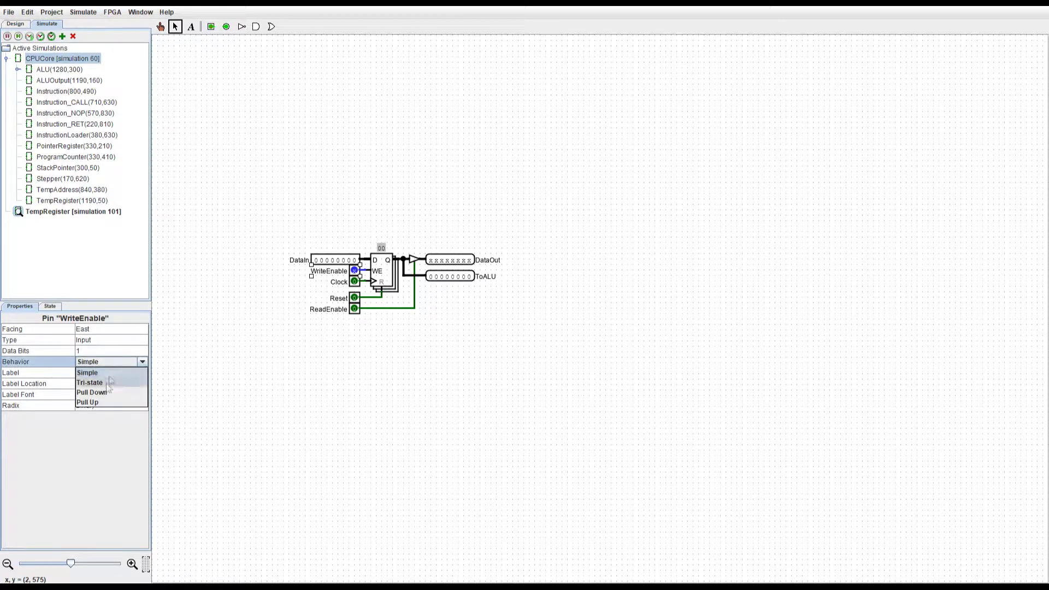
{"action": "left_click", "coordinate": [111, 395]}
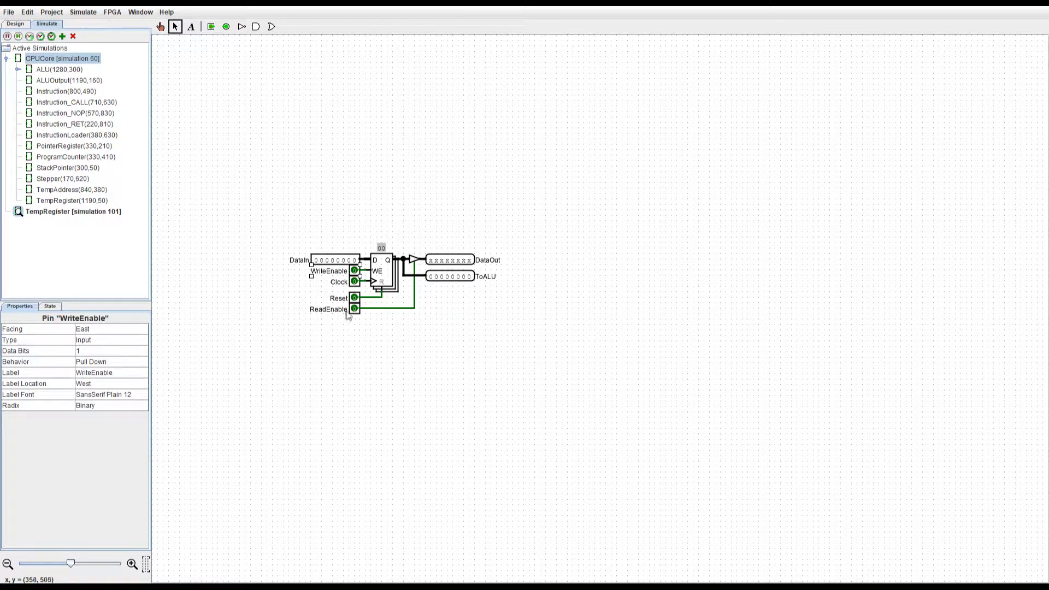
{"action": "left_click", "coordinate": [354, 309]}
{"action": "left_click", "coordinate": [181, 368]}
{"action": "left_click", "coordinate": [62, 59]}
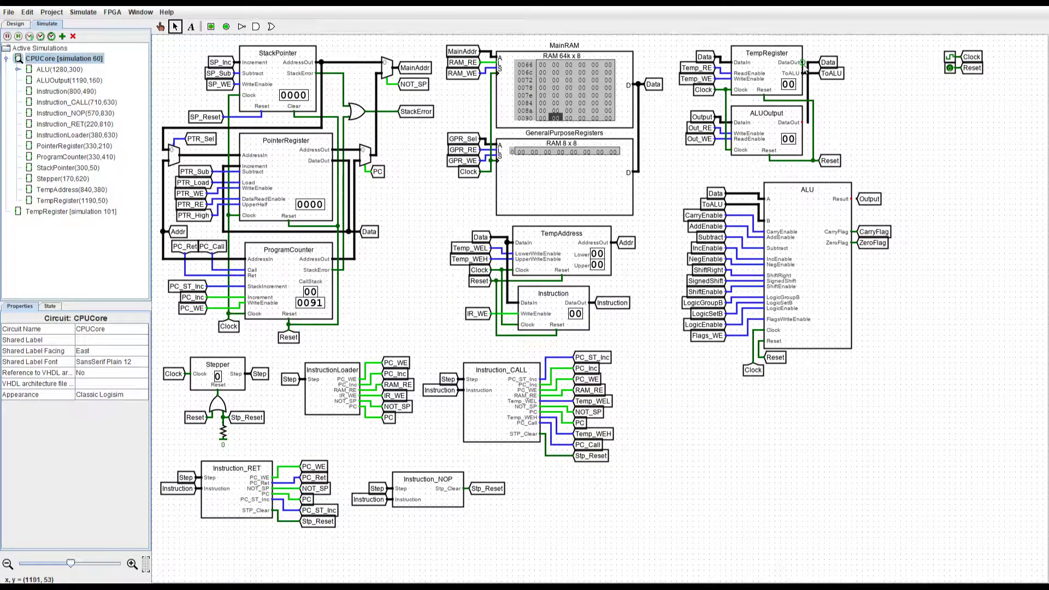
{"action": "left_click", "coordinate": [160, 26]}
Open ALUOutput and set its ReadEnable pin's Behavior to Tri-State.
{"action": "left_click", "coordinate": [765, 140]}
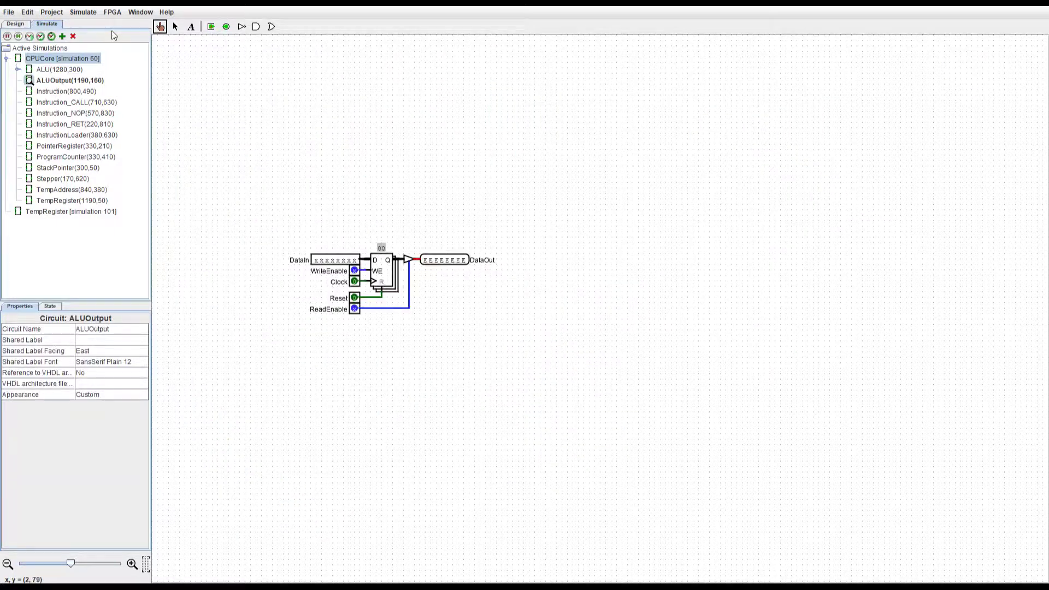
{"action": "left_click", "coordinate": [176, 27]}
{"action": "left_click", "coordinate": [354, 314]}
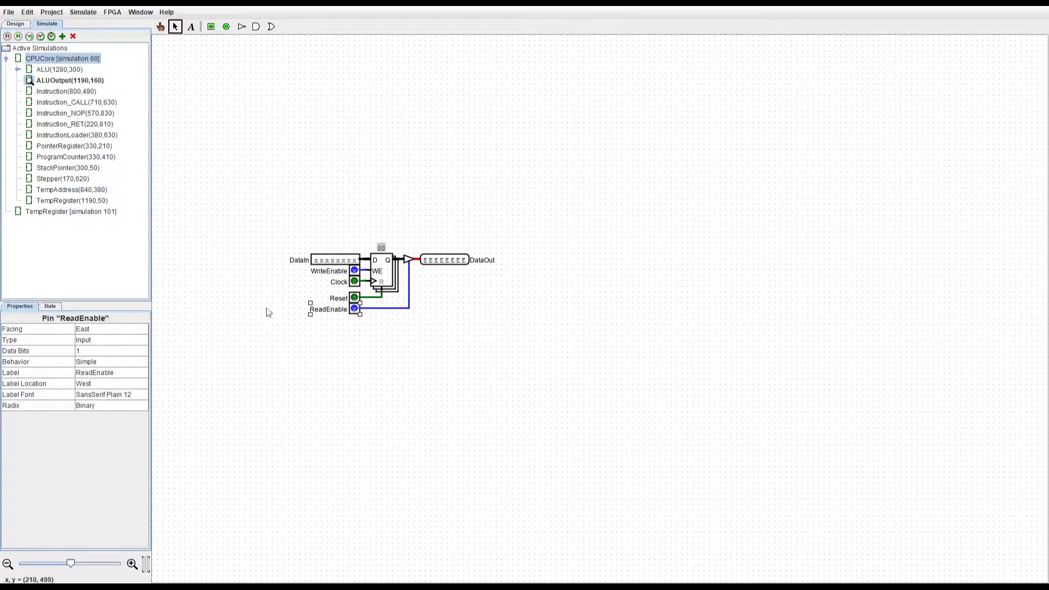
{"action": "left_click", "coordinate": [107, 365]}
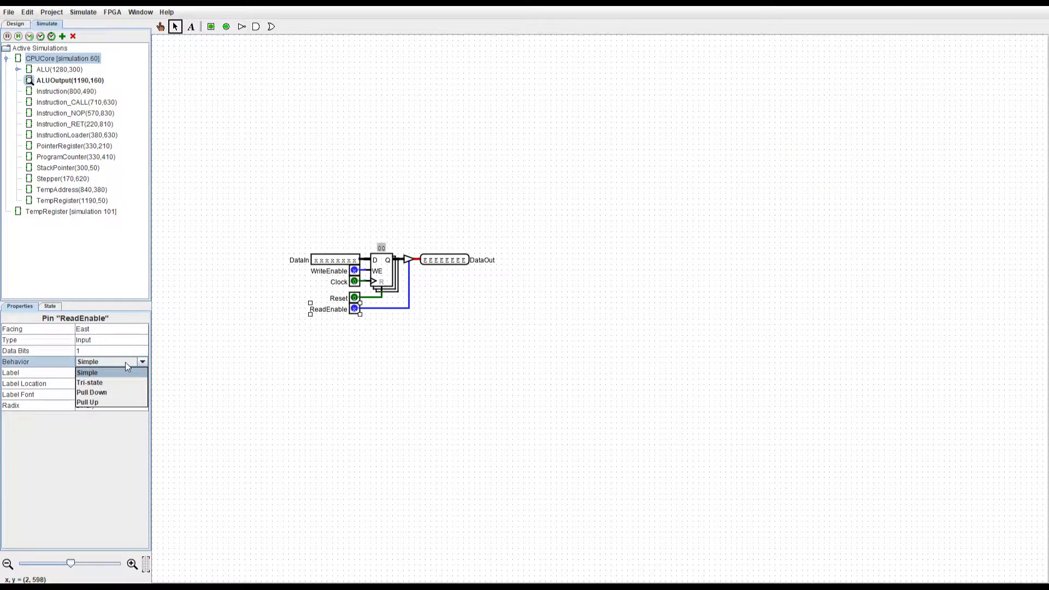
{"action": "left_click", "coordinate": [322, 356]}
{"action": "left_click_drag", "start_coordinate": [286, 331], "coordinate": [364, 293]}
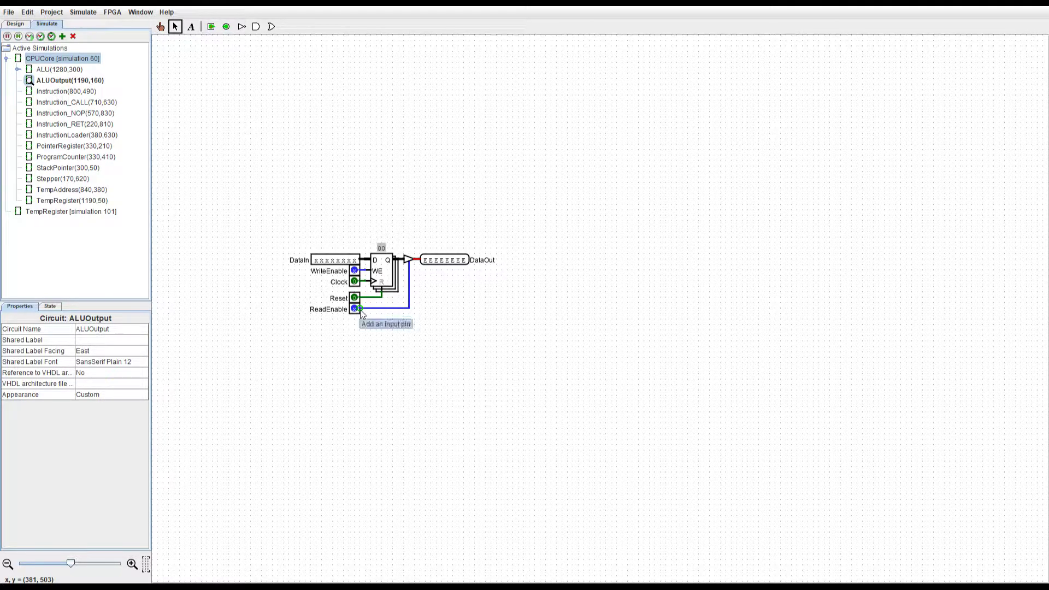
{"action": "left_click", "coordinate": [354, 311]}
{"action": "left_click", "coordinate": [110, 363]}
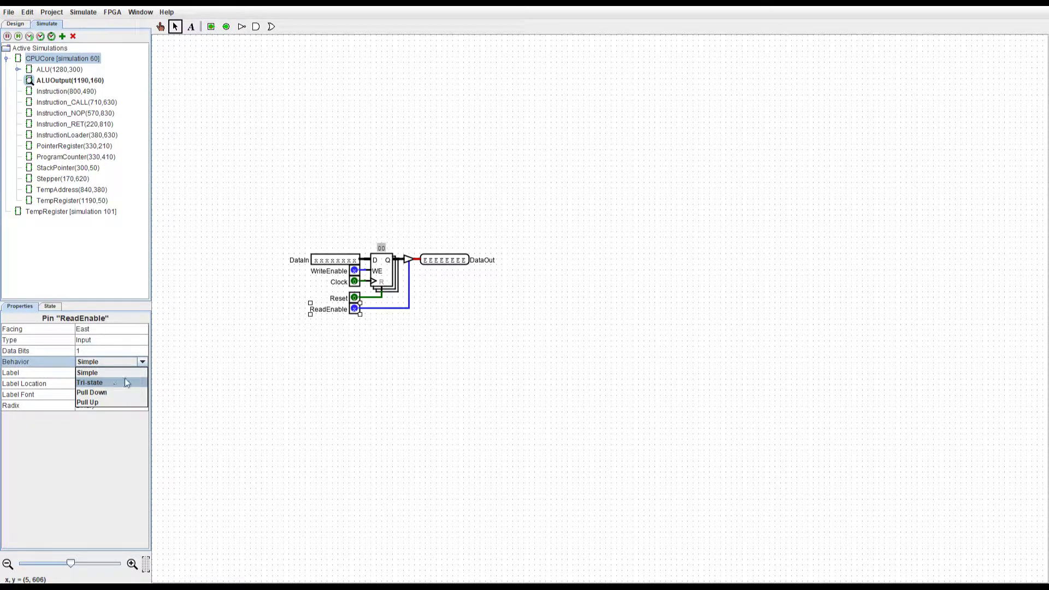
{"action": "left_click", "coordinate": [126, 382]}
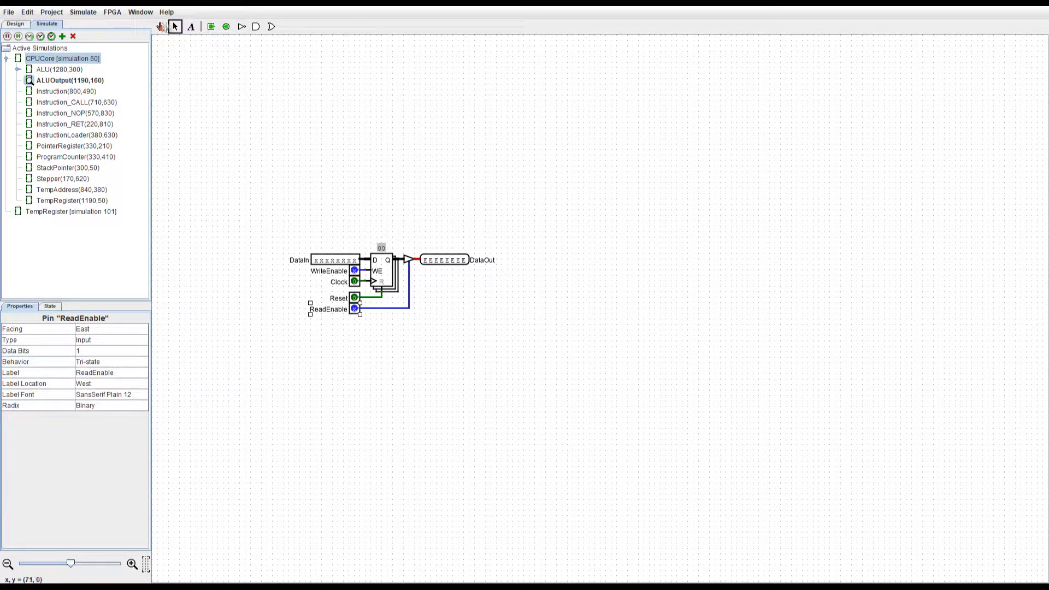
Poke ReadEnable to test its values, switching its Behavior back to Simple.
{"action": "left_click", "coordinate": [162, 27]}
{"action": "left_click", "coordinate": [353, 311]}
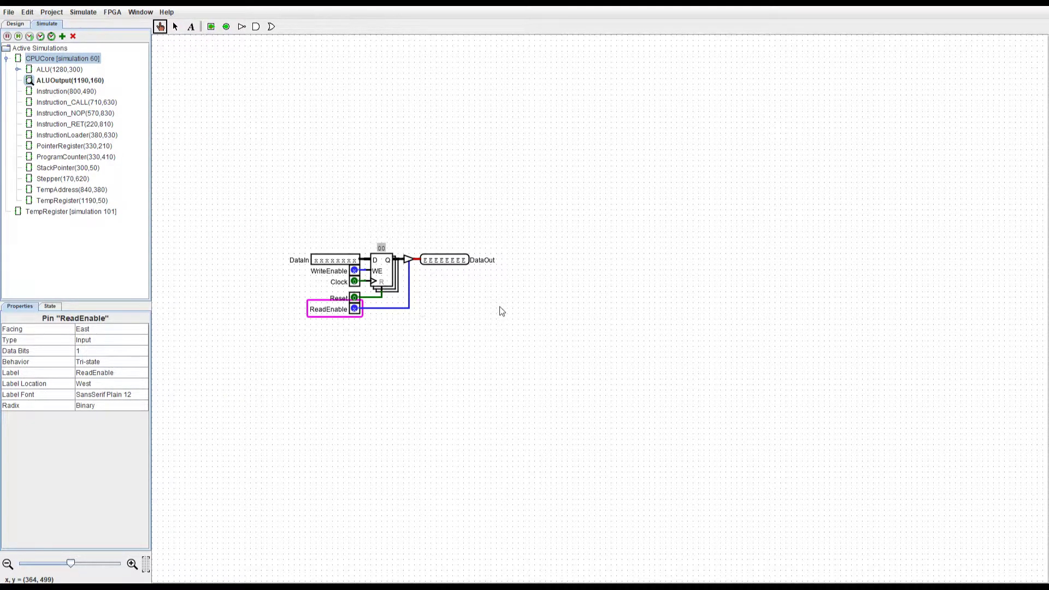
{"action": "left_click", "coordinate": [354, 310]}
{"action": "left_click", "coordinate": [355, 311]}
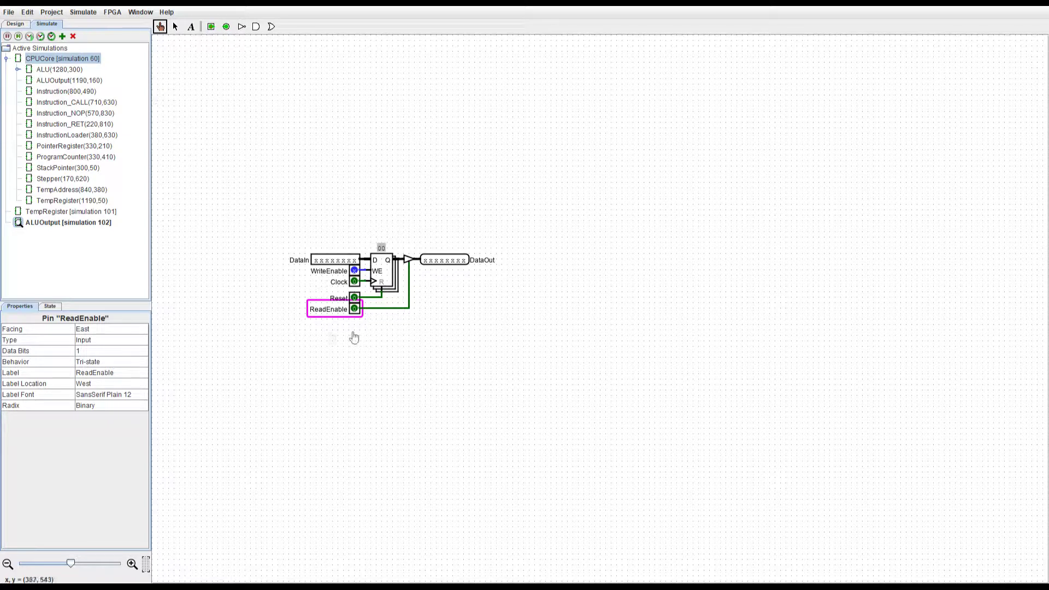
{"action": "left_click", "coordinate": [110, 362]}
{"action": "left_click", "coordinate": [98, 373]}
{"action": "left_click", "coordinate": [354, 310]}
{"action": "left_click", "coordinate": [355, 310]}
{"action": "left_click", "coordinate": [354, 310]}
{"action": "left_click", "coordinate": [355, 310]}
Set ReadEnable and WriteEnable Behavior to Pull Down, then return to CPUCore simulation 60.
{"action": "left_click", "coordinate": [109, 362]}
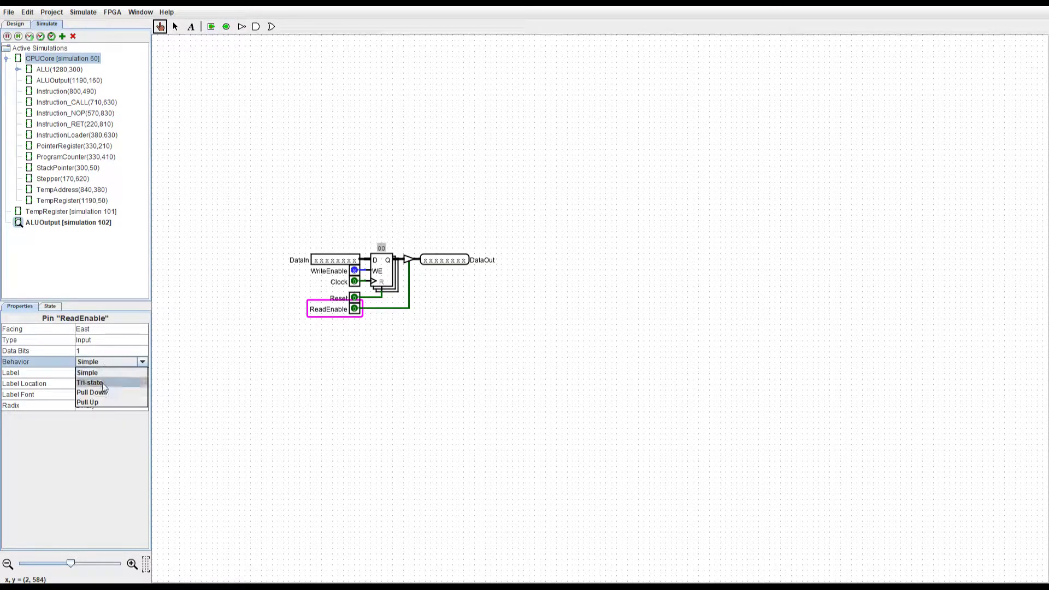
{"action": "left_click", "coordinate": [102, 395]}
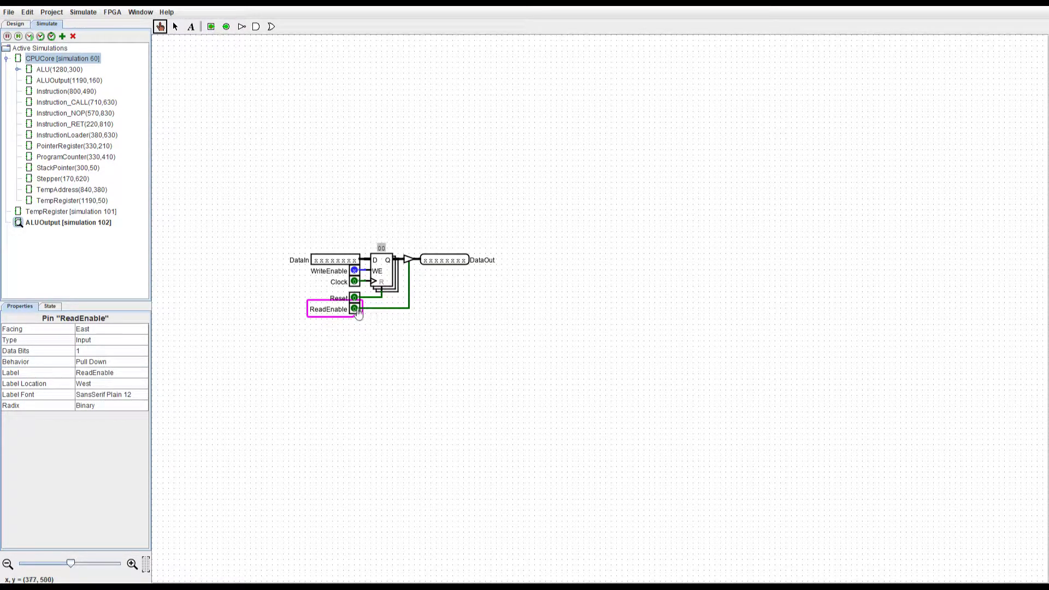
{"action": "left_click", "coordinate": [329, 271]}
{"action": "left_click", "coordinate": [101, 362]}
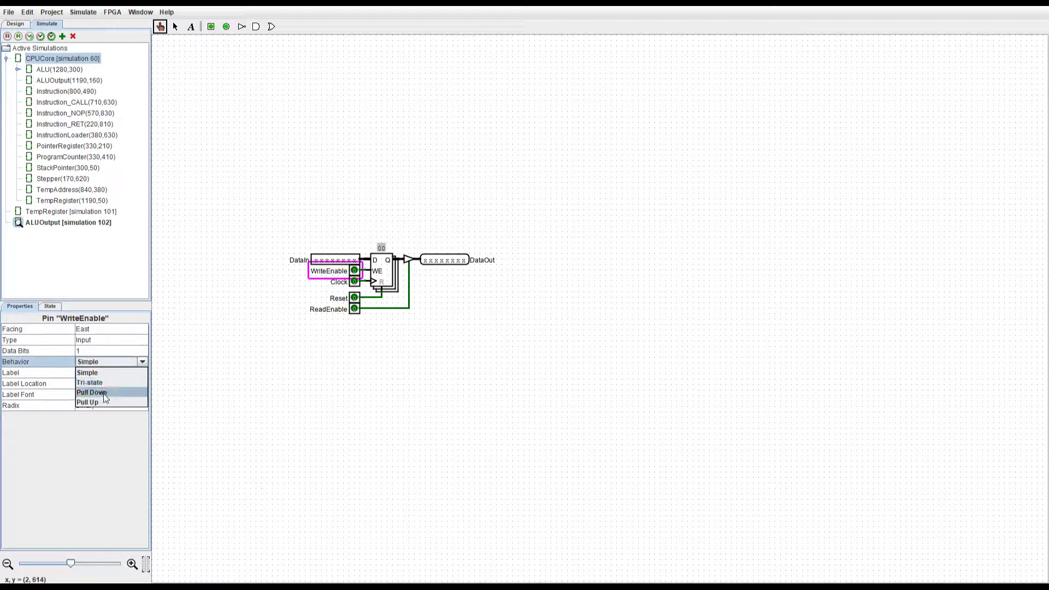
{"action": "left_click", "coordinate": [103, 393]}
{"action": "double_click", "coordinate": [49, 59]}
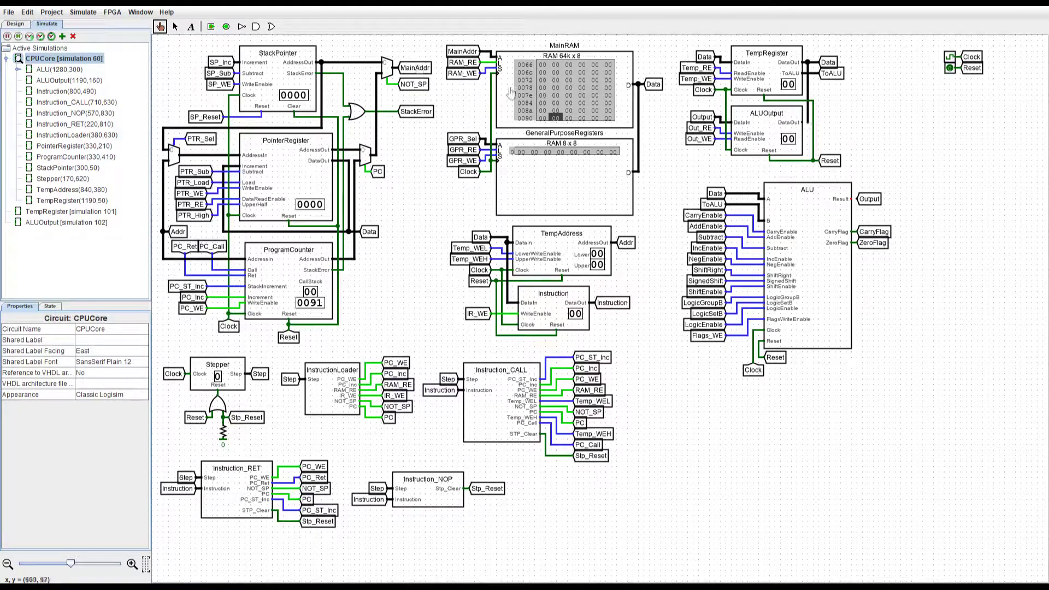
Reset the simulation, browse the Auto-Tick Frequency options without changes, then show the circuit list.
{"action": "left_click", "coordinate": [175, 26]}
{"action": "left_click", "coordinate": [83, 12]}
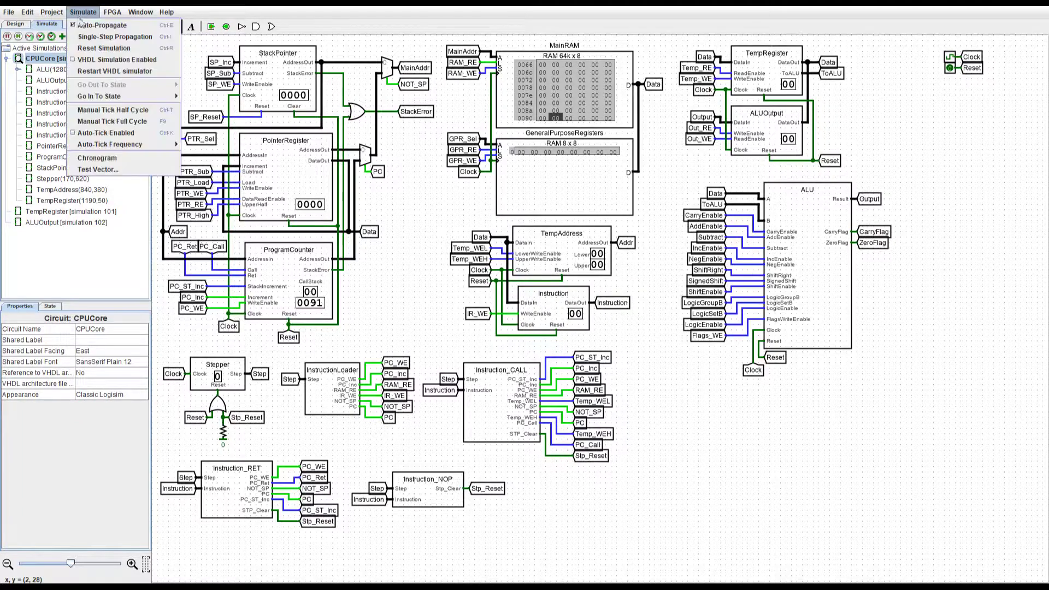
{"action": "left_click", "coordinate": [93, 54]}
{"action": "left_click", "coordinate": [83, 12]}
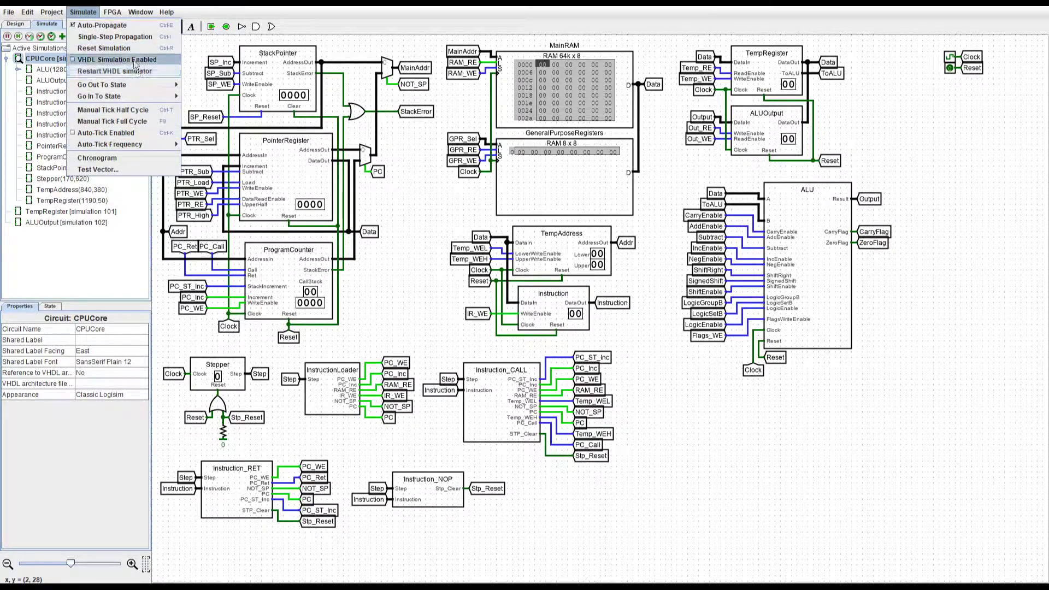
{"action": "mouse_move", "coordinate": [136, 145]}
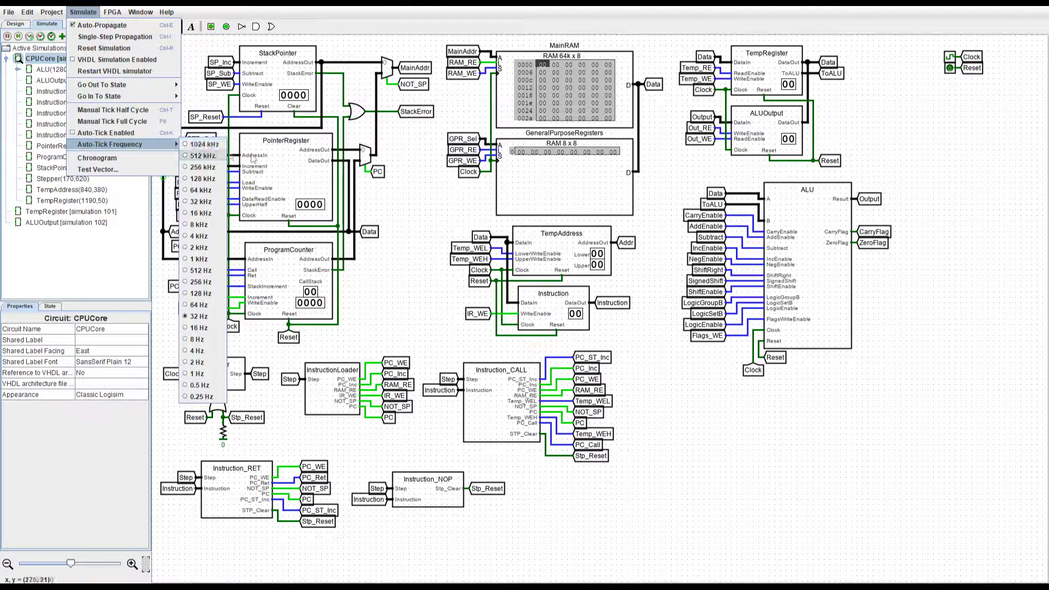
{"action": "left_click", "coordinate": [429, 218]}
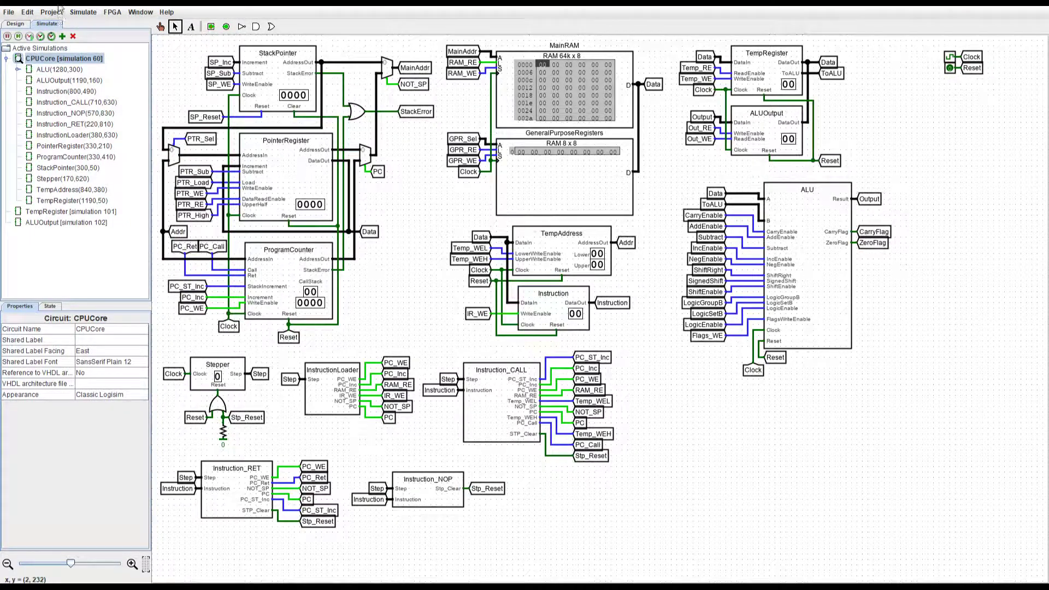
{"action": "left_click", "coordinate": [15, 24]}
Toggle CPUCore between its symbol appearance and circuit layout, then start a new empty project.
{"action": "left_click", "coordinate": [41, 36]}
{"action": "left_click", "coordinate": [41, 36]}
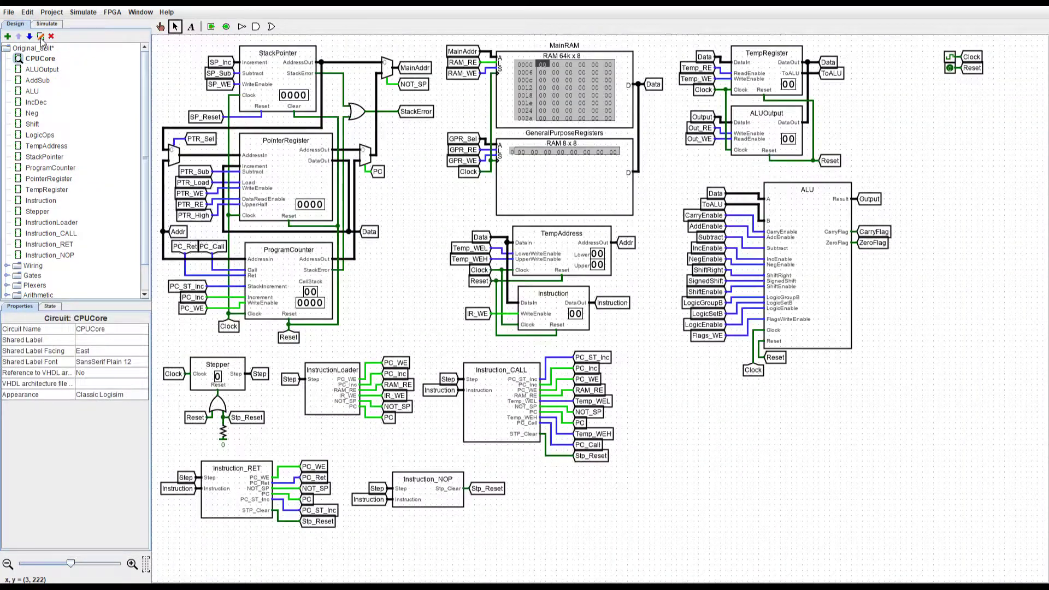
{"action": "left_click", "coordinate": [40, 37]}
{"action": "left_click", "coordinate": [40, 36]}
{"action": "left_click", "coordinate": [41, 36]}
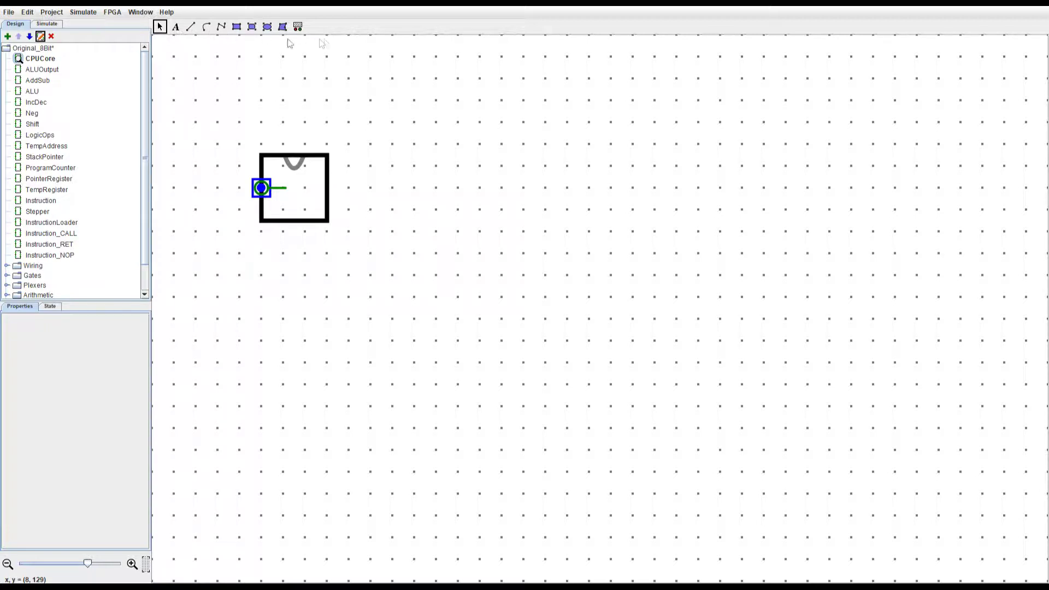
{"action": "left_click", "coordinate": [43, 38]}
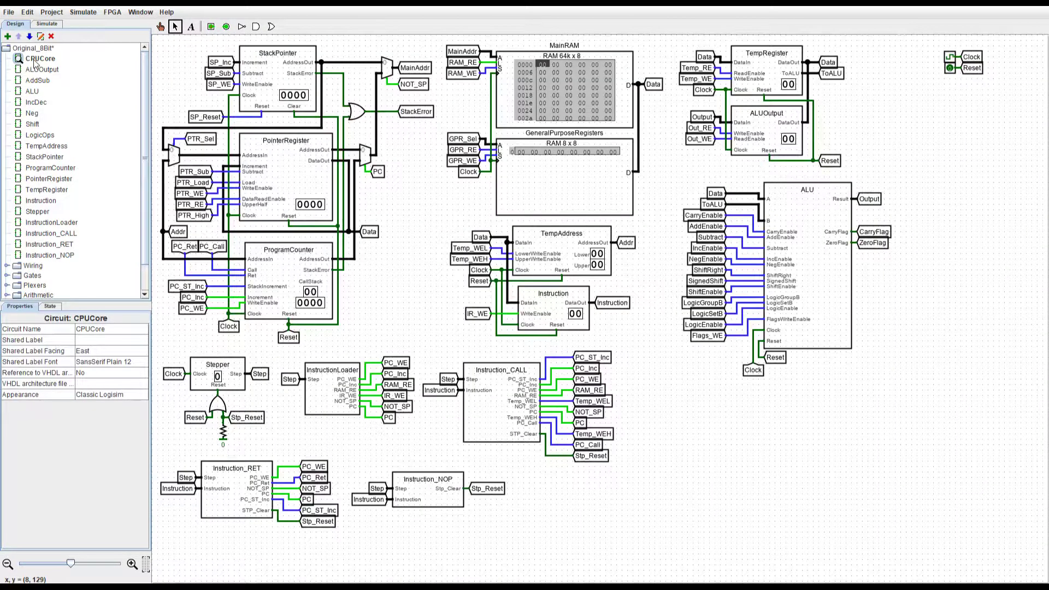
{"action": "scroll", "coordinate": [88, 93], "scroll_direction": "down", "scroll_amount": 1}
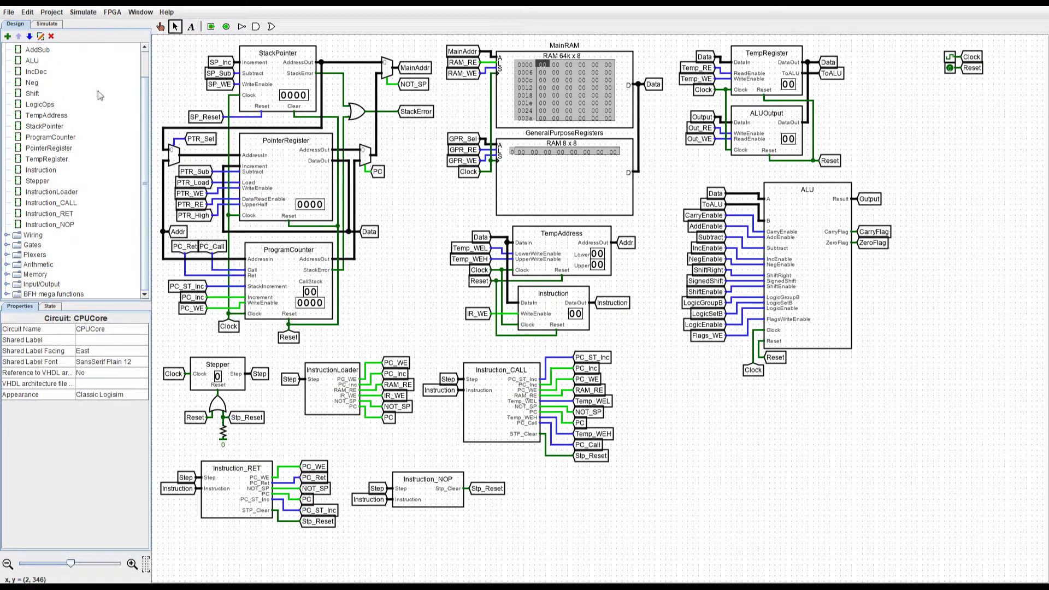
{"action": "scroll", "coordinate": [76, 82], "scroll_direction": "up", "scroll_amount": 1}
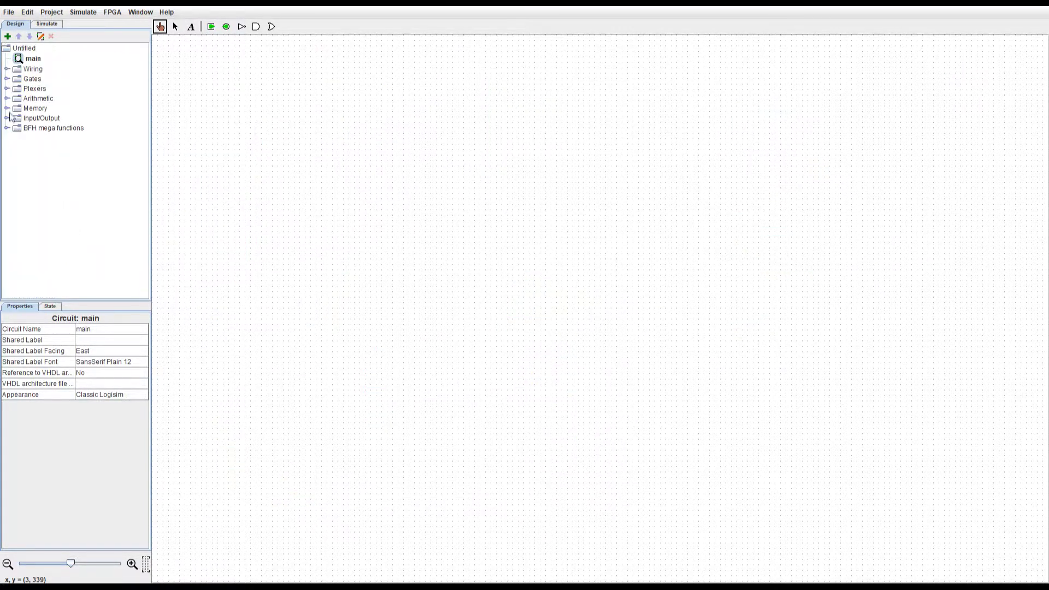
{"action": "left_click", "coordinate": [6, 118]}
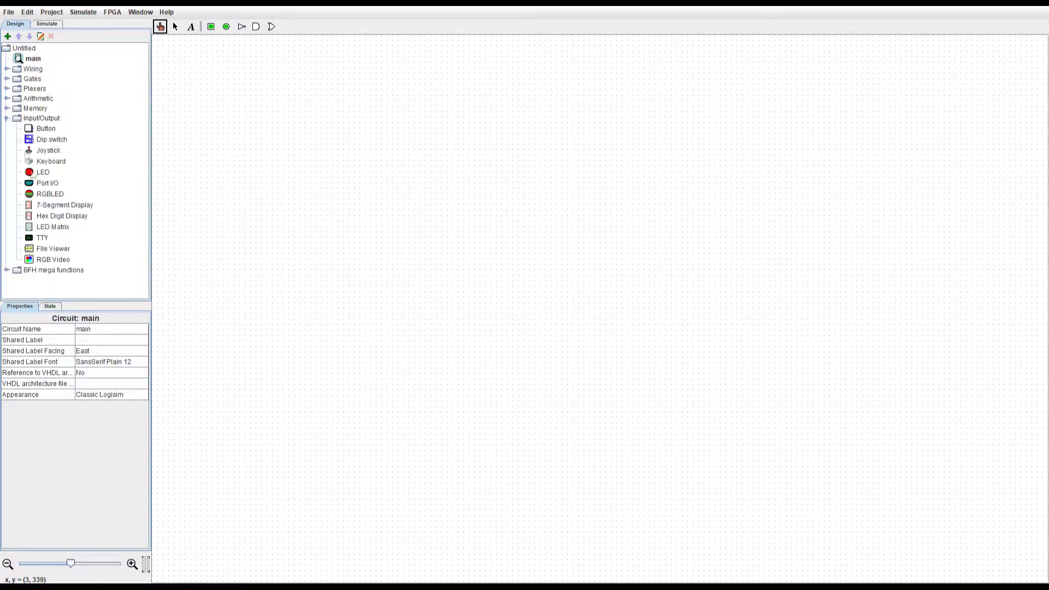
Place a File Viewer on the empty circuit and move it up and left.
{"action": "left_click", "coordinate": [48, 248]}
{"action": "left_click", "coordinate": [426, 204]}
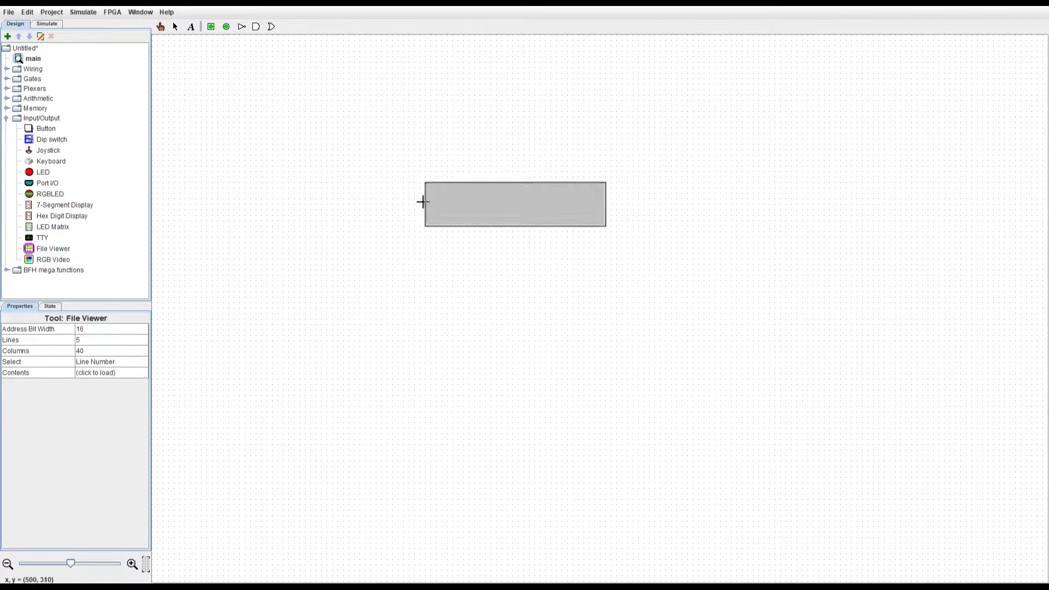
{"action": "left_click", "coordinate": [175, 26]}
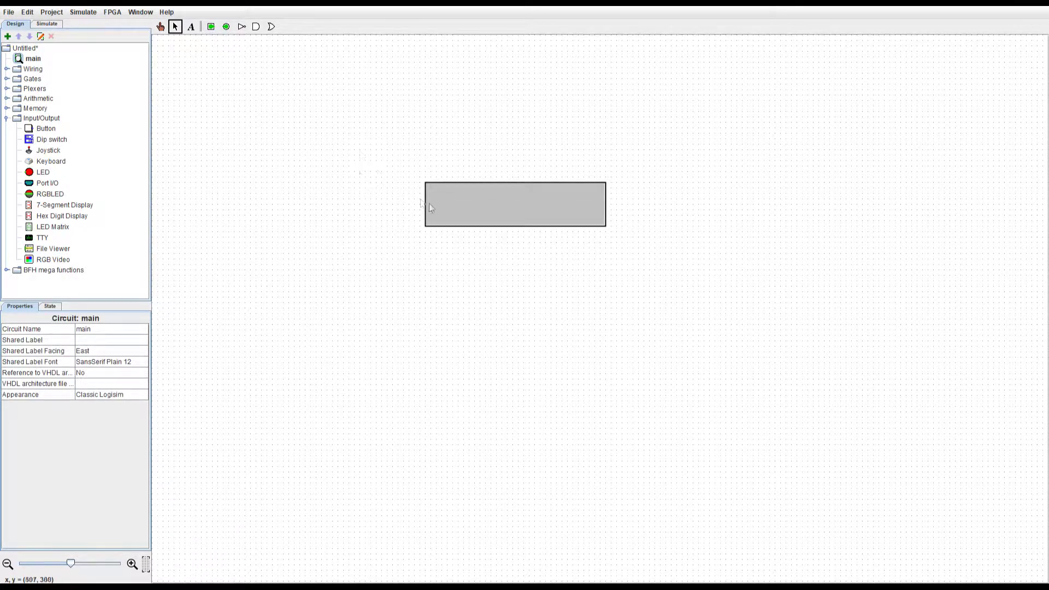
{"action": "left_click_drag", "start_coordinate": [428, 204], "coordinate": [368, 192]}
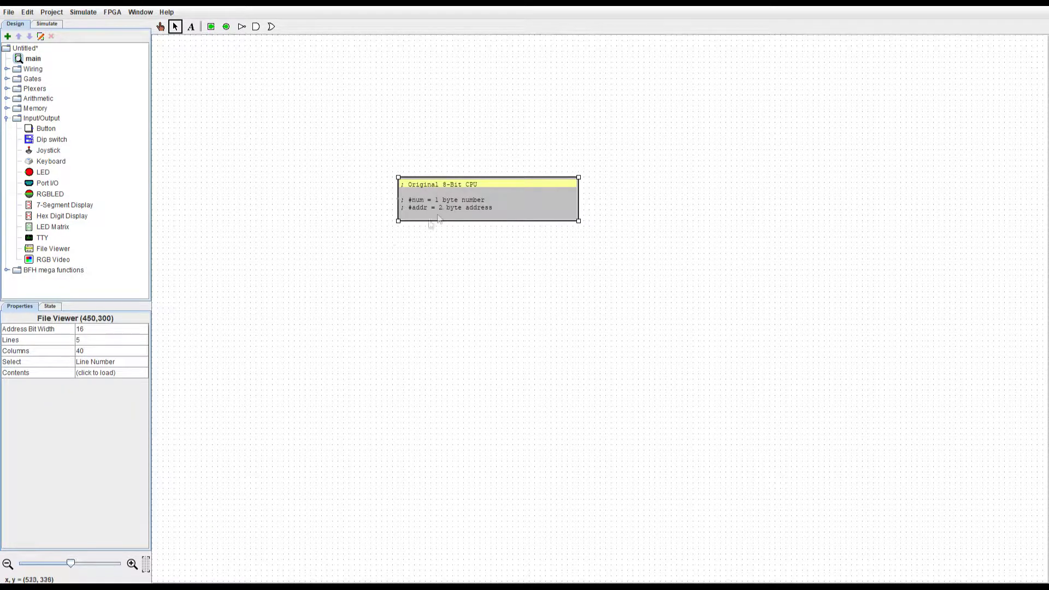
Set the File Viewer to 20 lines and 80 columns, repositioning it after each change.
{"action": "left_click", "coordinate": [77, 340]}
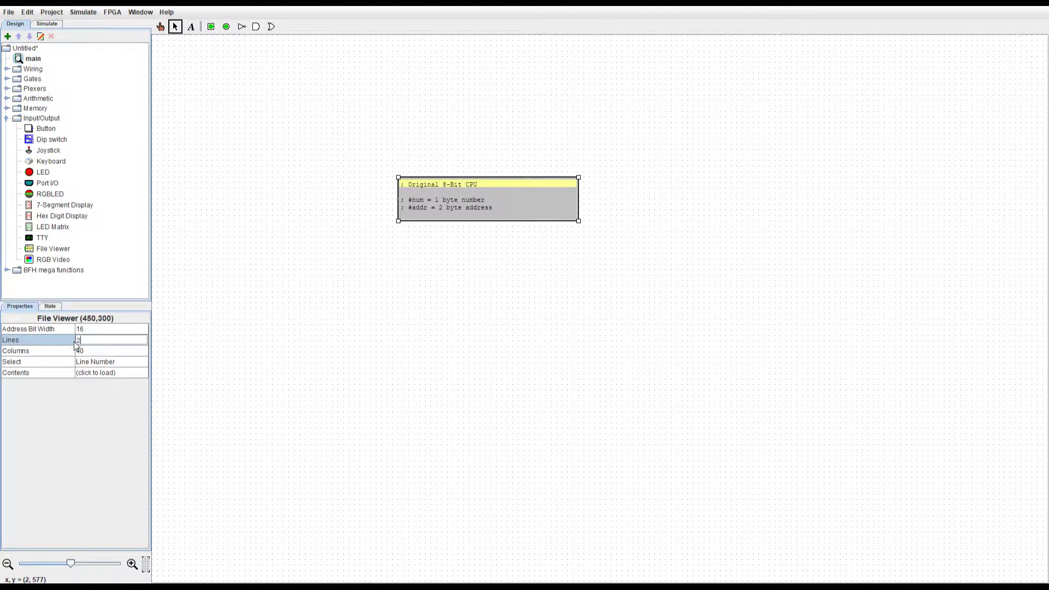
{"action": "type", "text": "20"}
{"action": "key", "text": "Return"}
{"action": "left_click_drag", "start_coordinate": [471, 226], "coordinate": [482, 255]}
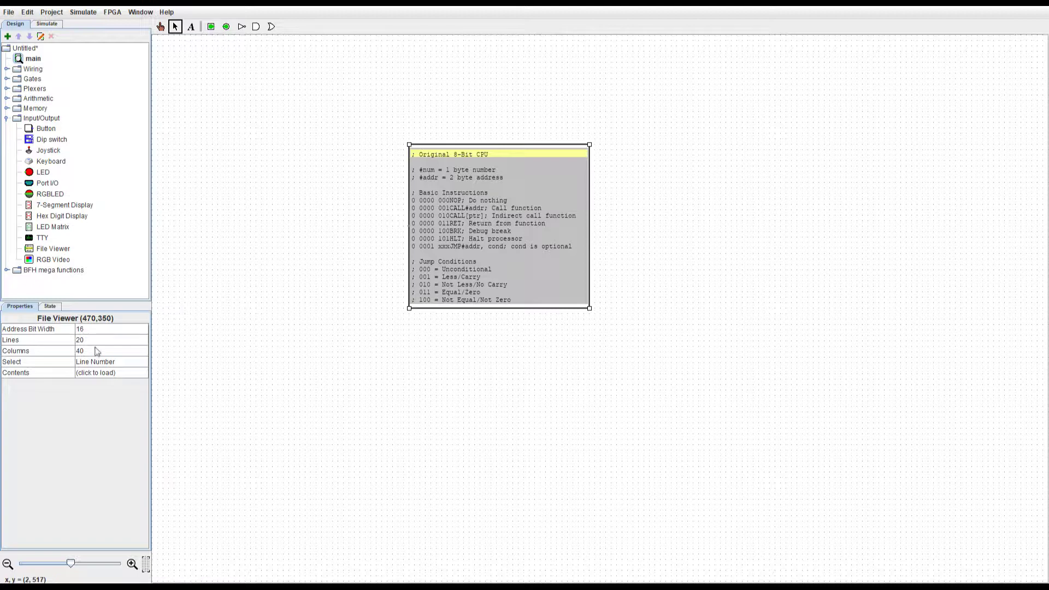
{"action": "left_click", "coordinate": [78, 352]}
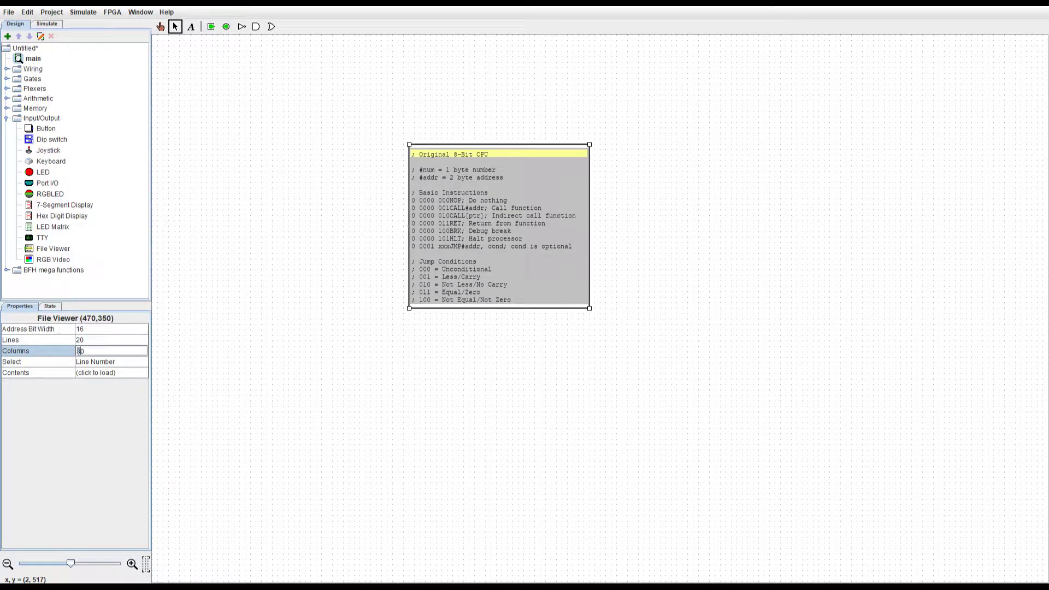
{"action": "key", "text": "Return"}
{"action": "left_click_drag", "start_coordinate": [571, 231], "coordinate": [505, 248]}
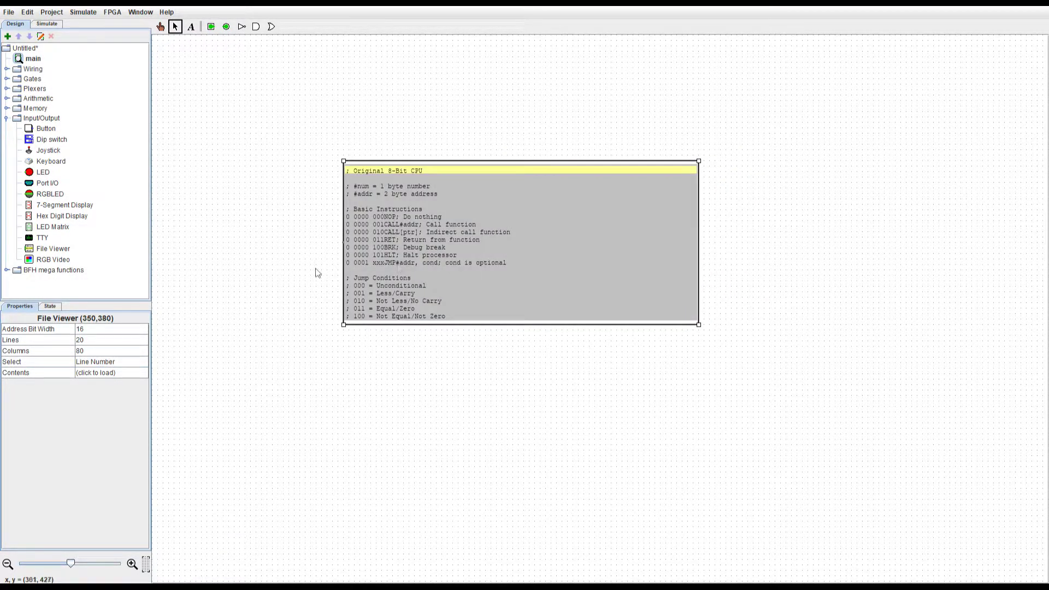
{"action": "left_click", "coordinate": [305, 271]}
Draw a short wire out of the File Viewer's left input, then reselect the viewer.
{"action": "left_click_drag", "start_coordinate": [342, 242], "coordinate": [299, 242]}
{"action": "left_click", "coordinate": [316, 244]}
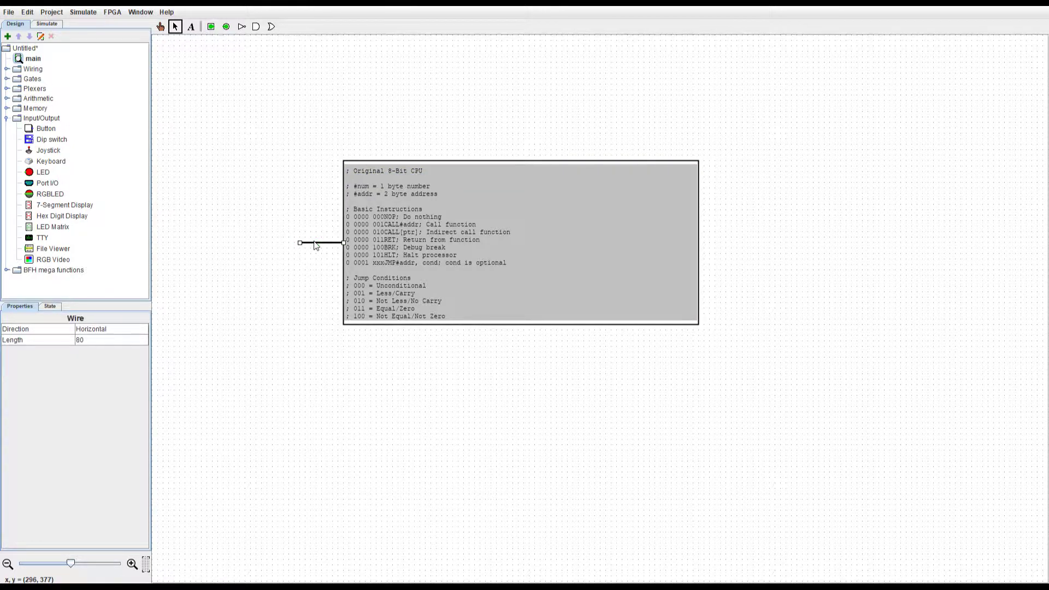
{"action": "left_click", "coordinate": [316, 249]}
{"action": "left_click", "coordinate": [317, 246]}
{"action": "left_click", "coordinate": [315, 261]}
{"action": "left_click", "coordinate": [6, 118]}
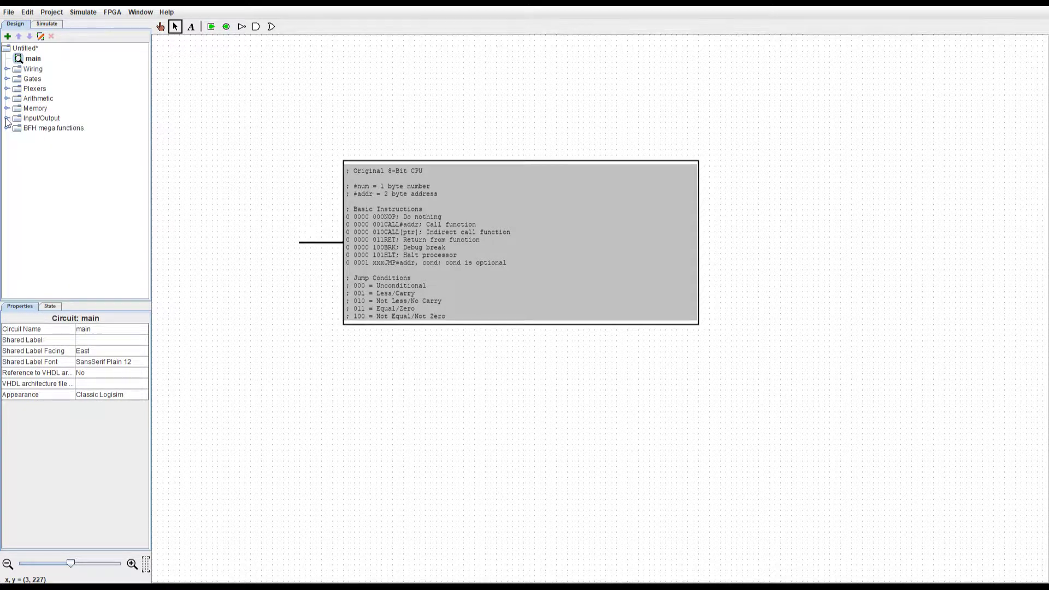
{"action": "left_click", "coordinate": [7, 109]}
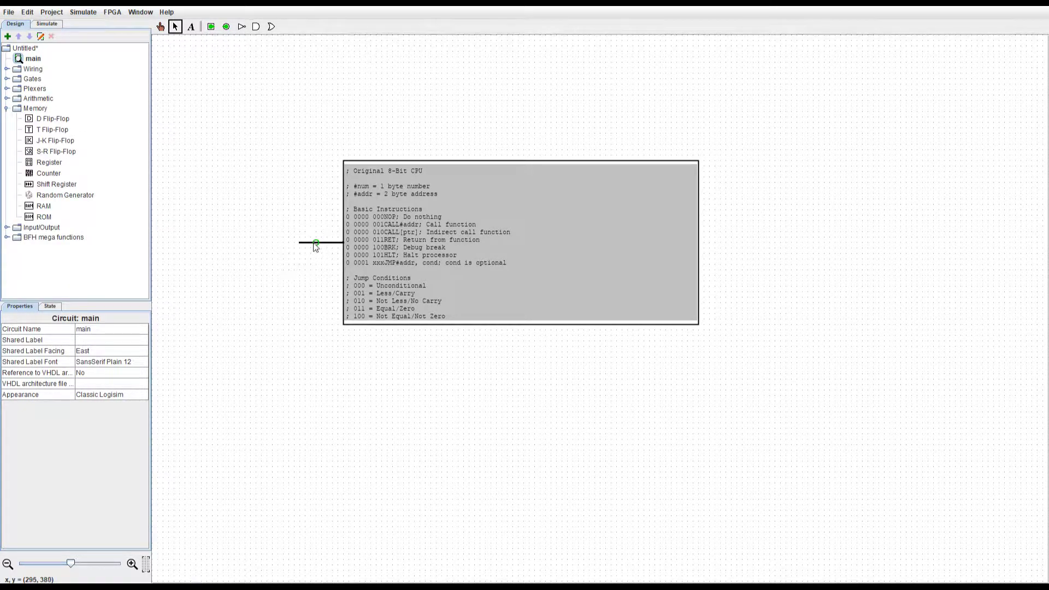
{"action": "left_click", "coordinate": [403, 239]}
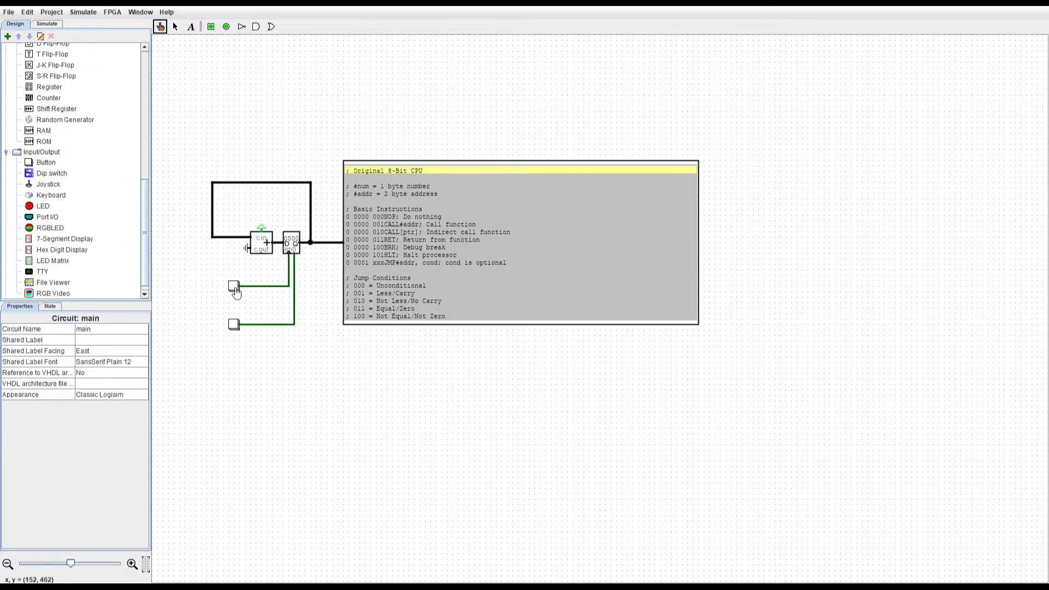
Step the counter six times up to the 101HLT line, then reset it to the first line.
{"action": "left_click", "coordinate": [235, 288]}
{"action": "left_click", "coordinate": [235, 288]}
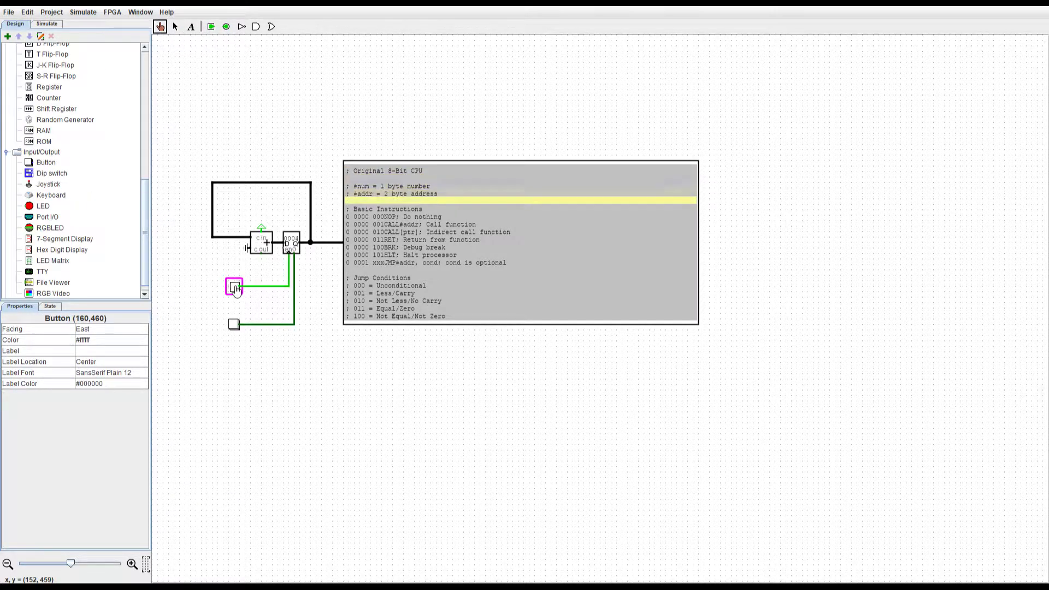
{"action": "left_click", "coordinate": [235, 288]}
{"action": "left_click", "coordinate": [235, 288]}
{"action": "left_click", "coordinate": [235, 288]}
{"action": "left_click", "coordinate": [235, 288]}
{"action": "left_click", "coordinate": [235, 288]}
{"action": "left_click", "coordinate": [235, 288]}
{"action": "left_click", "coordinate": [235, 288]}
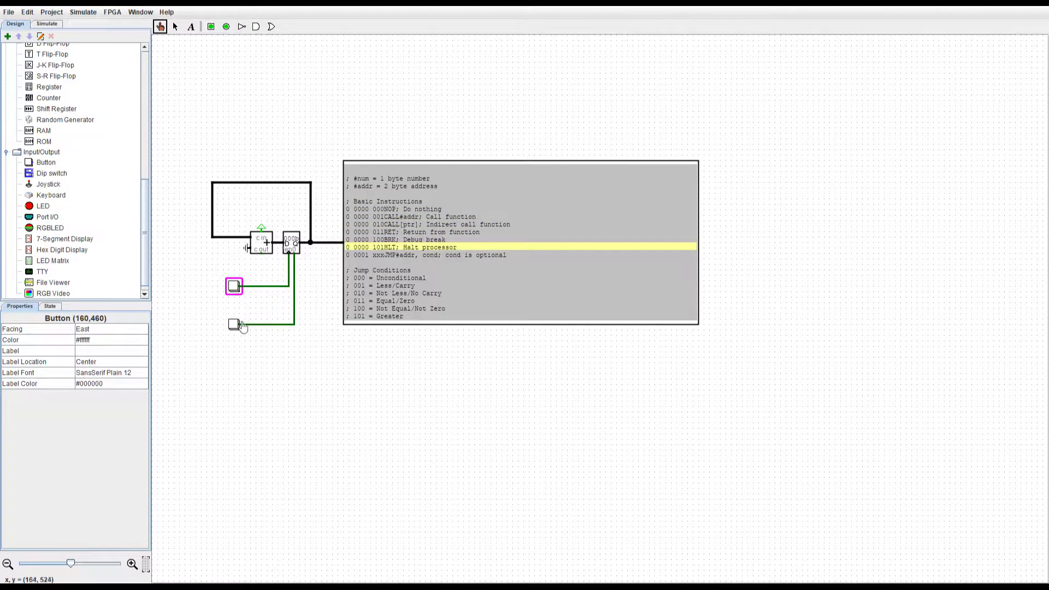
{"action": "left_click", "coordinate": [240, 326]}
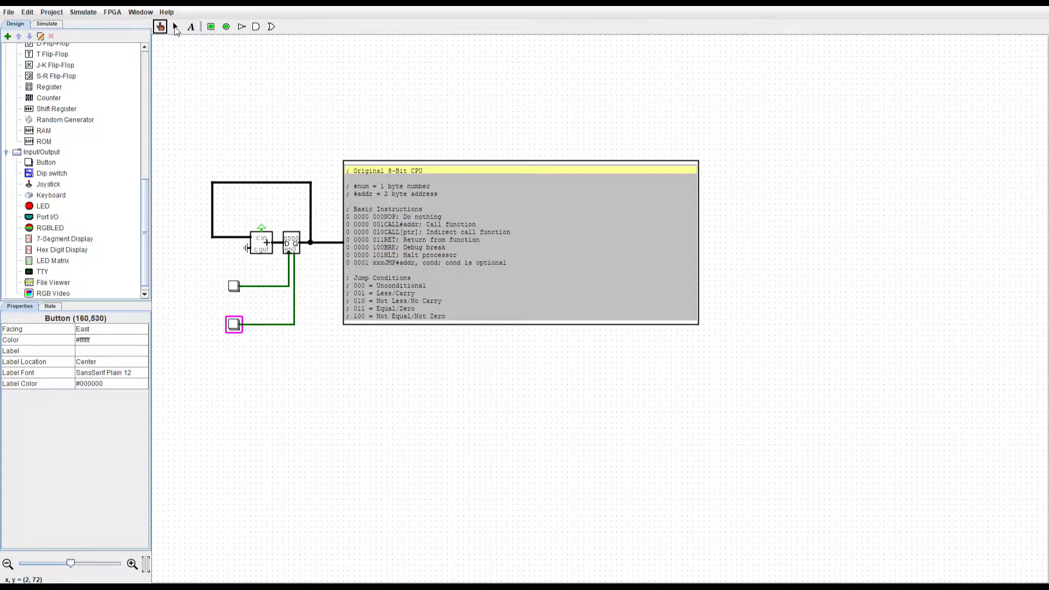
Switch to the Select tool and select the File Viewer.
{"action": "left_click", "coordinate": [176, 27]}
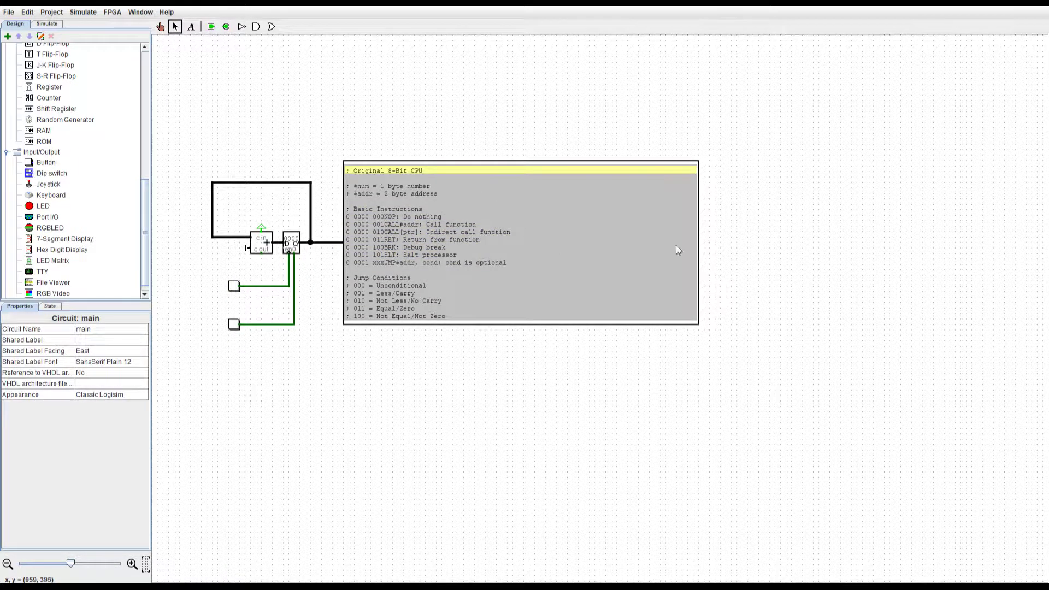
{"action": "left_click", "coordinate": [537, 253]}
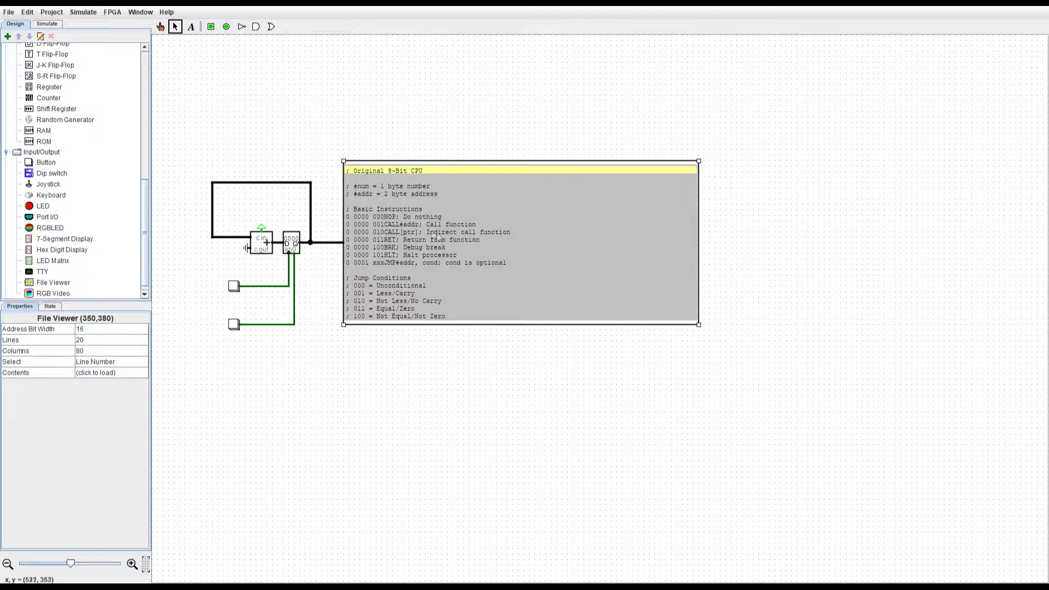
{"action": "left_click", "coordinate": [230, 106]}
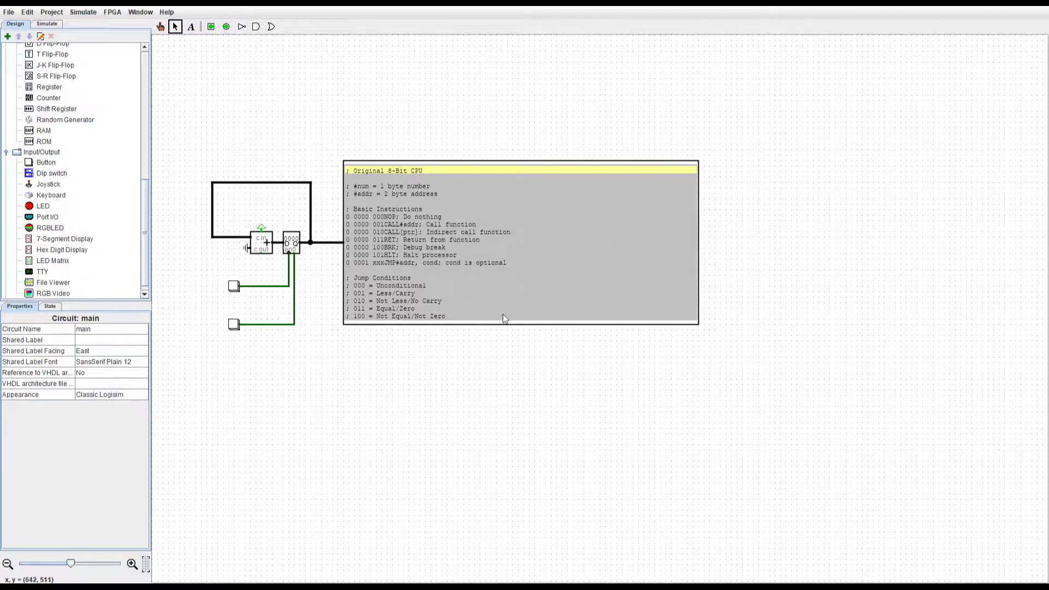
{"action": "left_click", "coordinate": [473, 264]}
{"action": "left_click_drag", "start_coordinate": [162, 128], "coordinate": [449, 295]}
{"action": "left_click", "coordinate": [464, 248]}
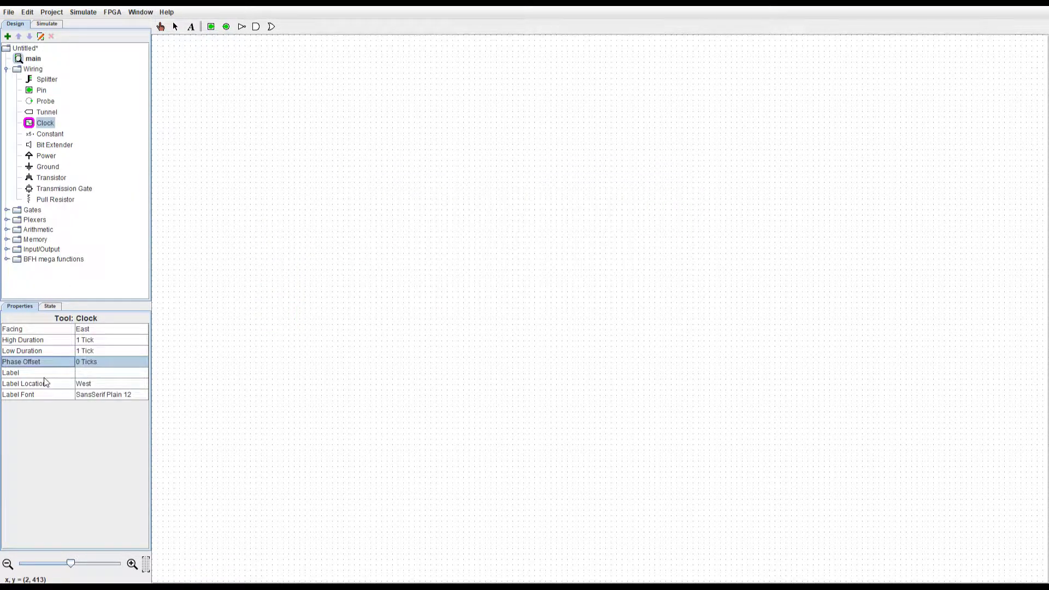
Set the first clock's phase offset to 0 and start changing its high duration.
{"action": "left_click", "coordinate": [103, 363]}
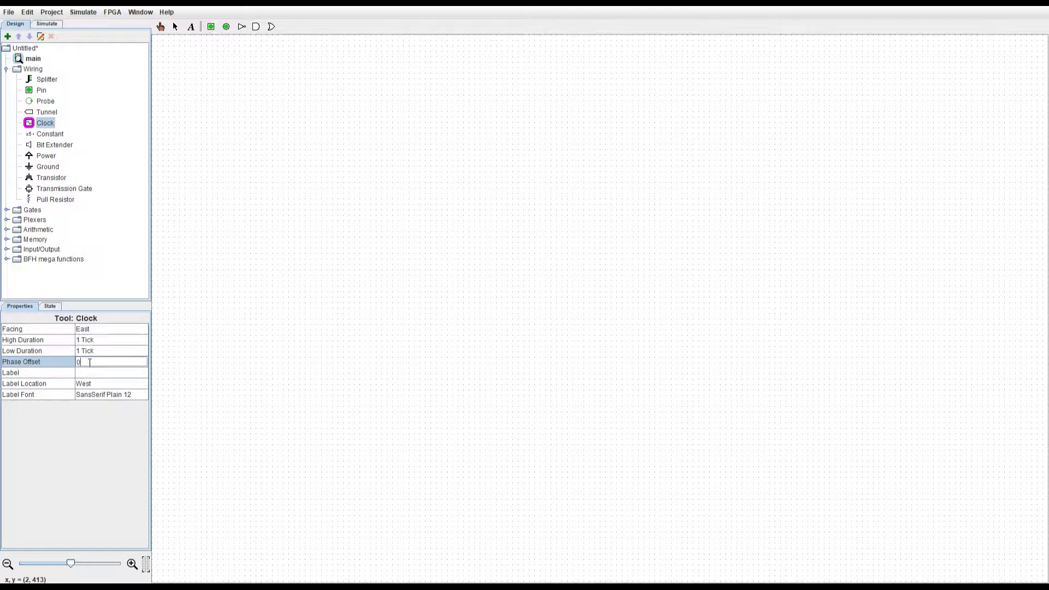
{"action": "left_click", "coordinate": [55, 375]}
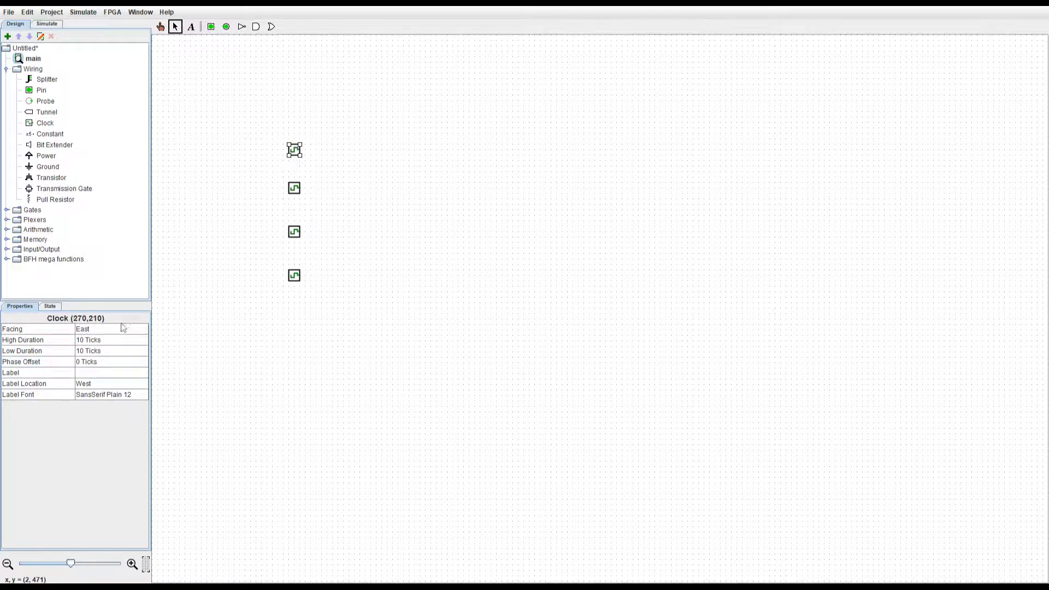
{"action": "left_click", "coordinate": [106, 340]}
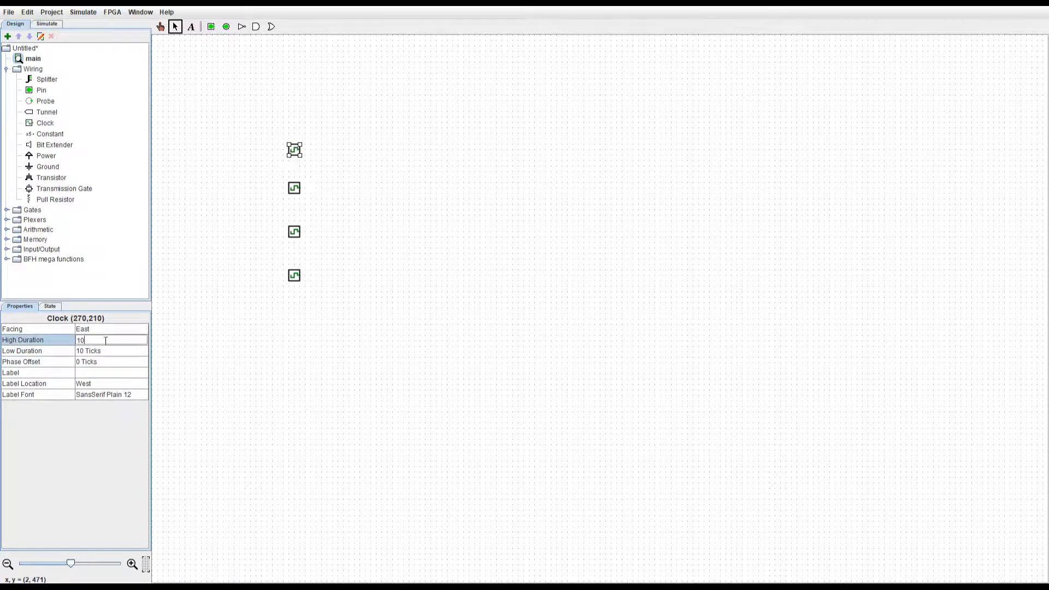
{"action": "type", "text": "5"}
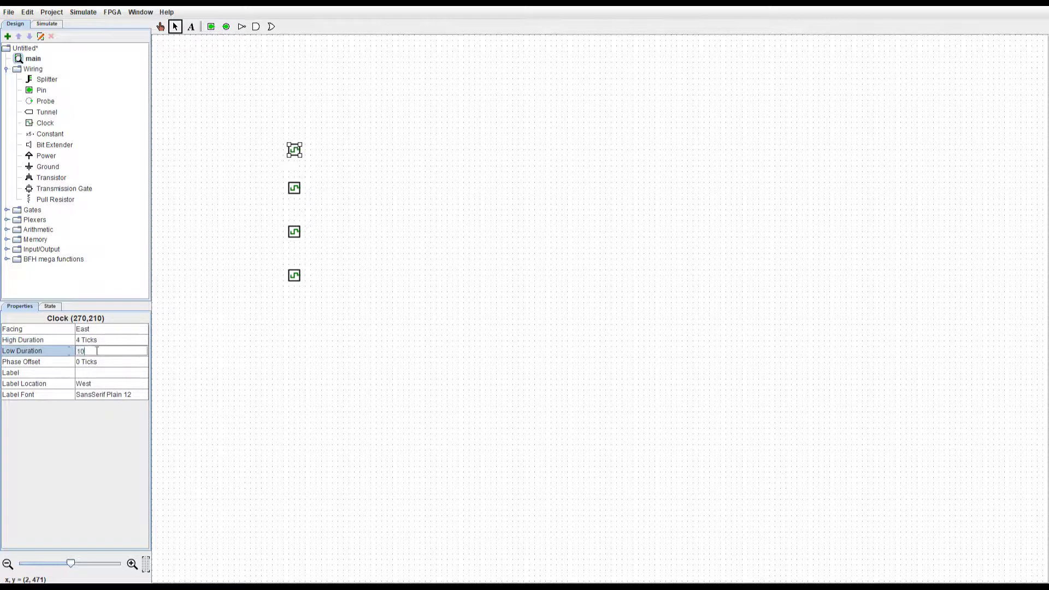
Give the other three clocks a 4-tick high and 1-tick low duration.
{"action": "left_click_drag", "start_coordinate": [275, 168], "coordinate": [313, 275]}
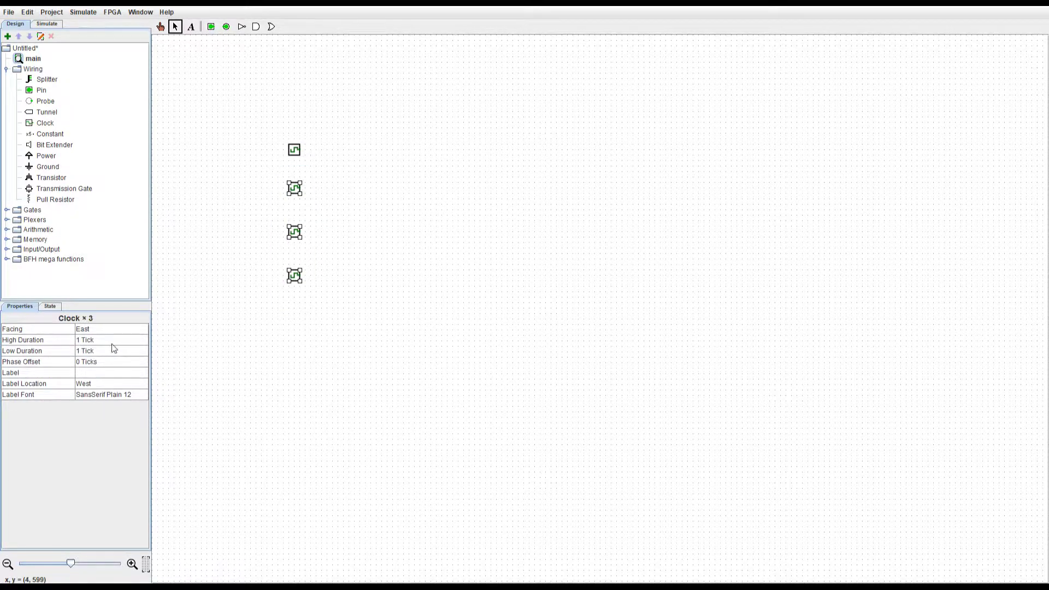
{"action": "left_click", "coordinate": [111, 341]}
{"action": "type", "text": "14"}
{"action": "left_click", "coordinate": [98, 352]}
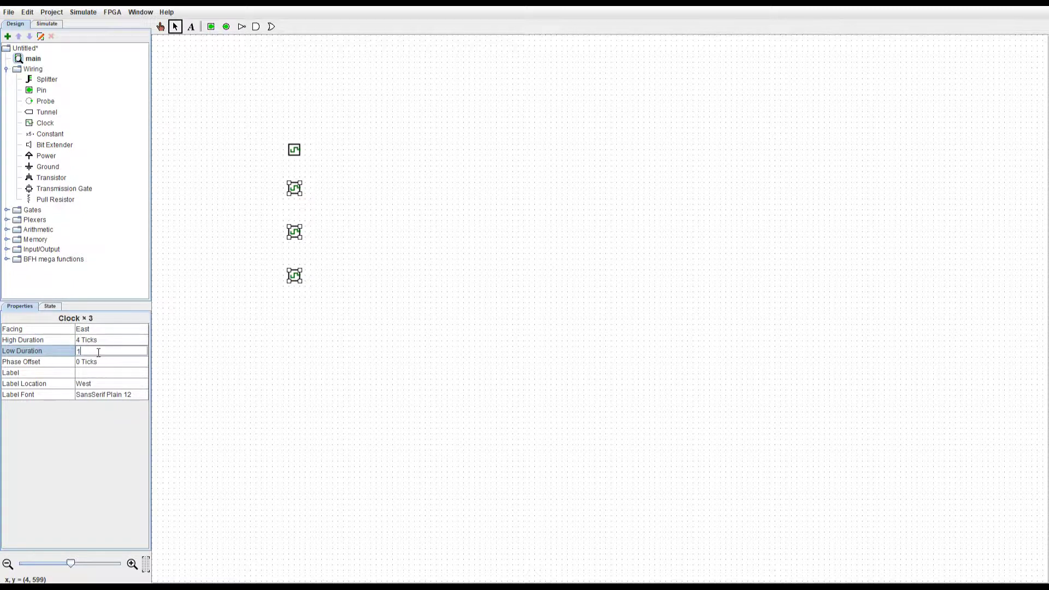
{"action": "left_click", "coordinate": [250, 325]}
Set phase offsets on the second, third (2) and fourth (3) clocks.
{"action": "left_click", "coordinate": [294, 188]}
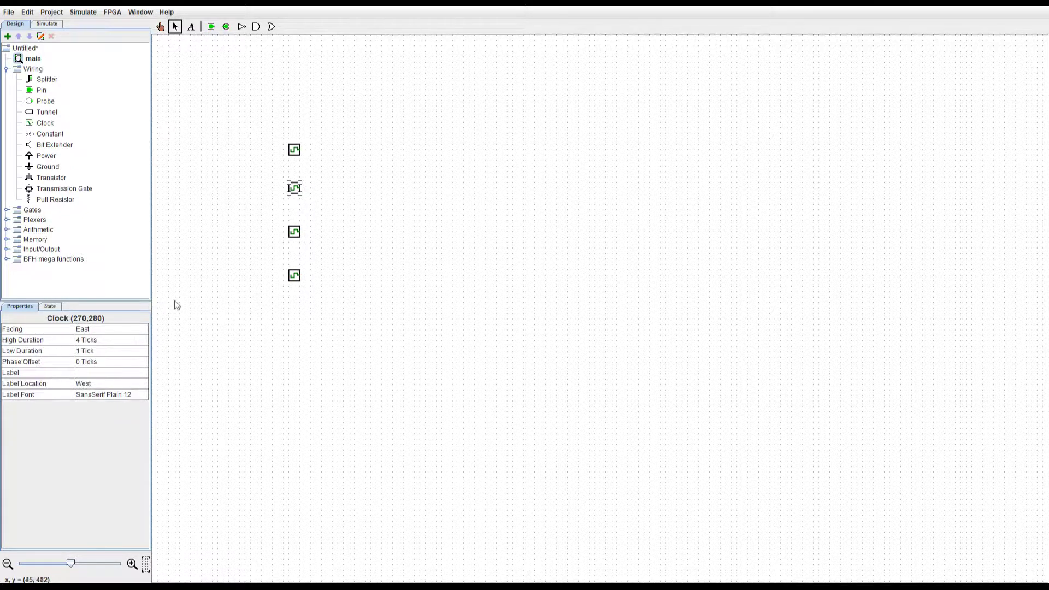
{"action": "left_click", "coordinate": [106, 361]}
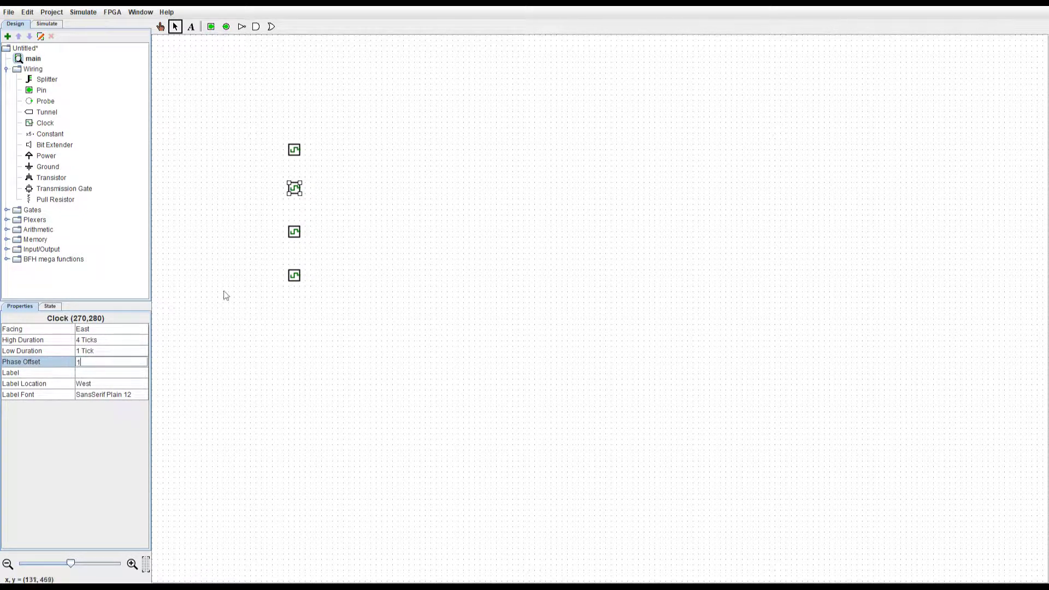
{"action": "key", "text": "Return"}
{"action": "left_click", "coordinate": [299, 232]}
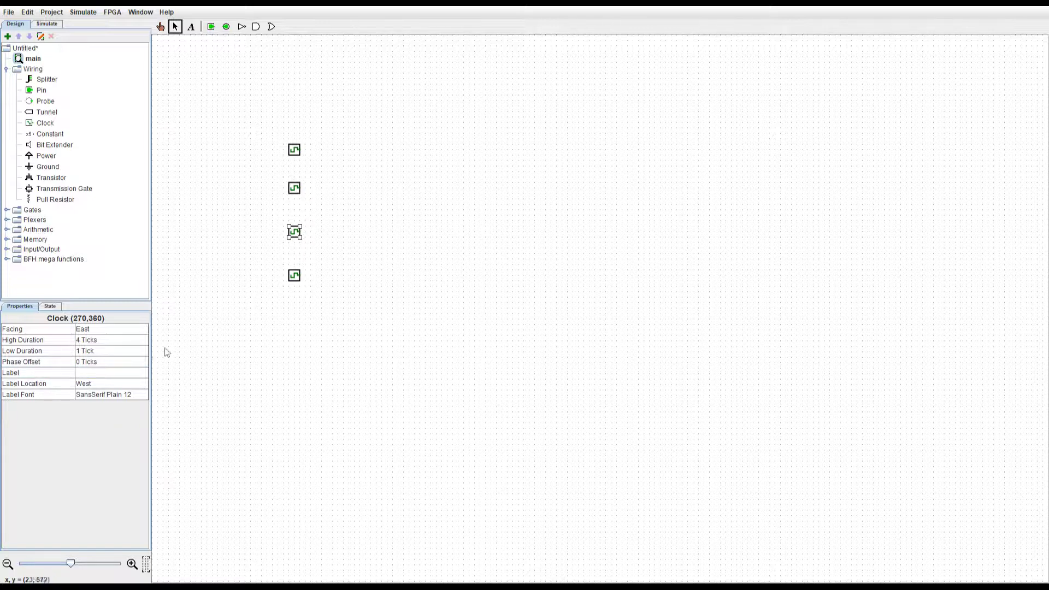
{"action": "left_click", "coordinate": [109, 362]}
{"action": "type", "text": "2"}
{"action": "left_click", "coordinate": [294, 275]}
{"action": "left_click", "coordinate": [104, 362]}
{"action": "type", "text": "3"}
{"action": "key", "text": "Return"}
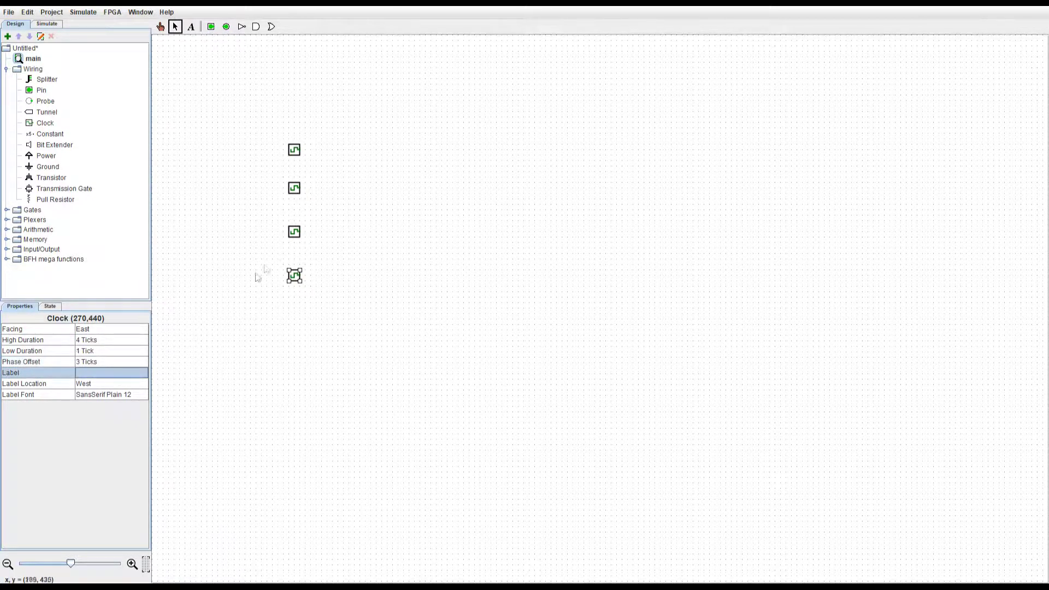
Re-edit and commit the third clock's phase offset, then recheck the fourth clock.
{"action": "left_click", "coordinate": [289, 232]}
{"action": "left_click", "coordinate": [175, 325]}
{"action": "left_click", "coordinate": [287, 233]}
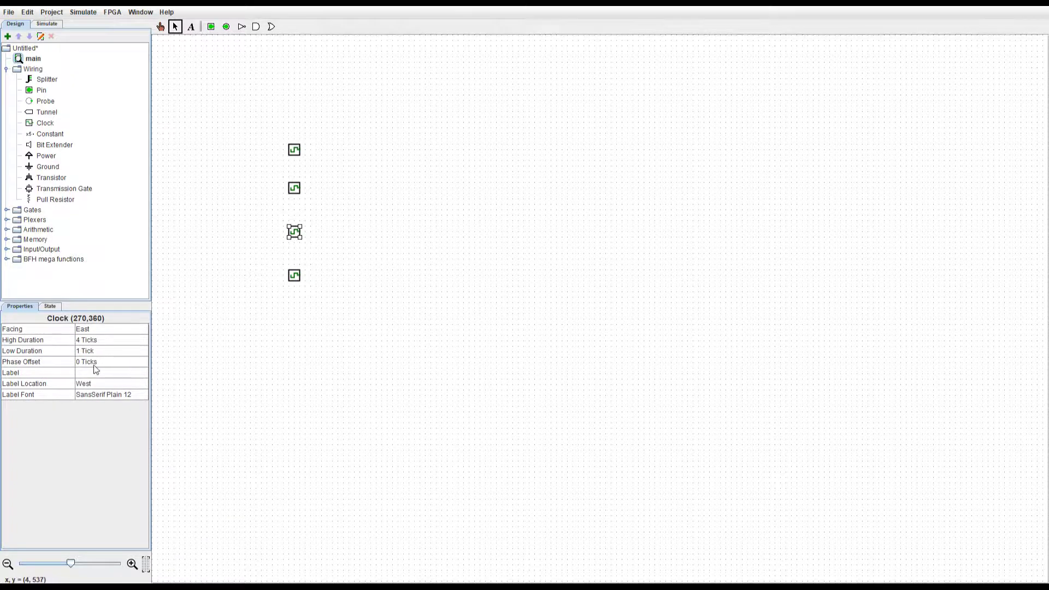
{"action": "left_click", "coordinate": [68, 363]}
{"action": "left_click", "coordinate": [111, 372]}
{"action": "left_click", "coordinate": [214, 295]}
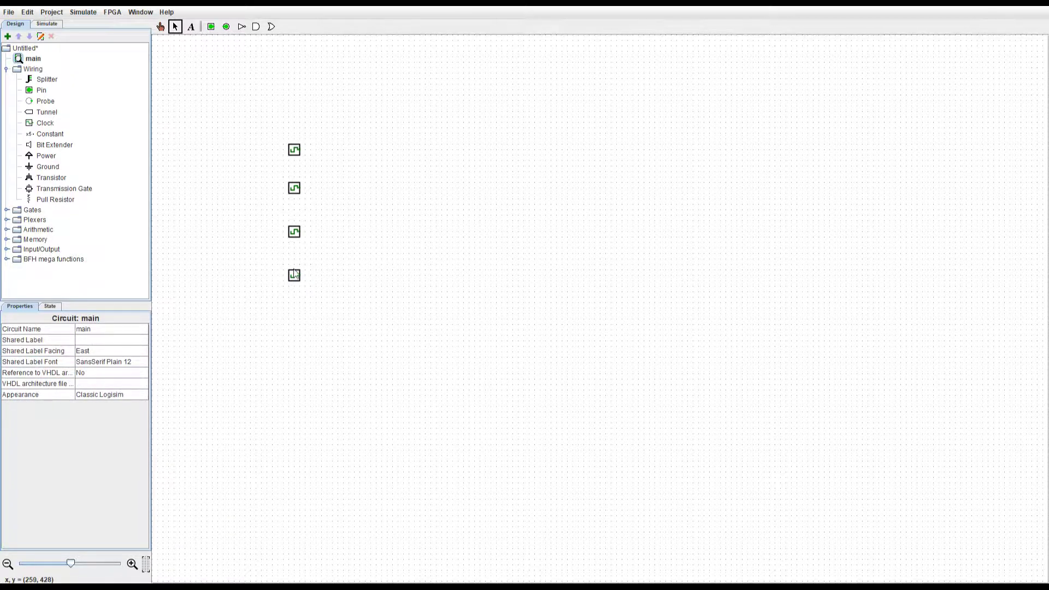
{"action": "left_click", "coordinate": [294, 276]}
{"action": "left_click", "coordinate": [297, 298]}
Inspect the second, third and fourth clocks' settings and reset the simulation.
{"action": "left_click", "coordinate": [295, 190]}
{"action": "left_click", "coordinate": [294, 233]}
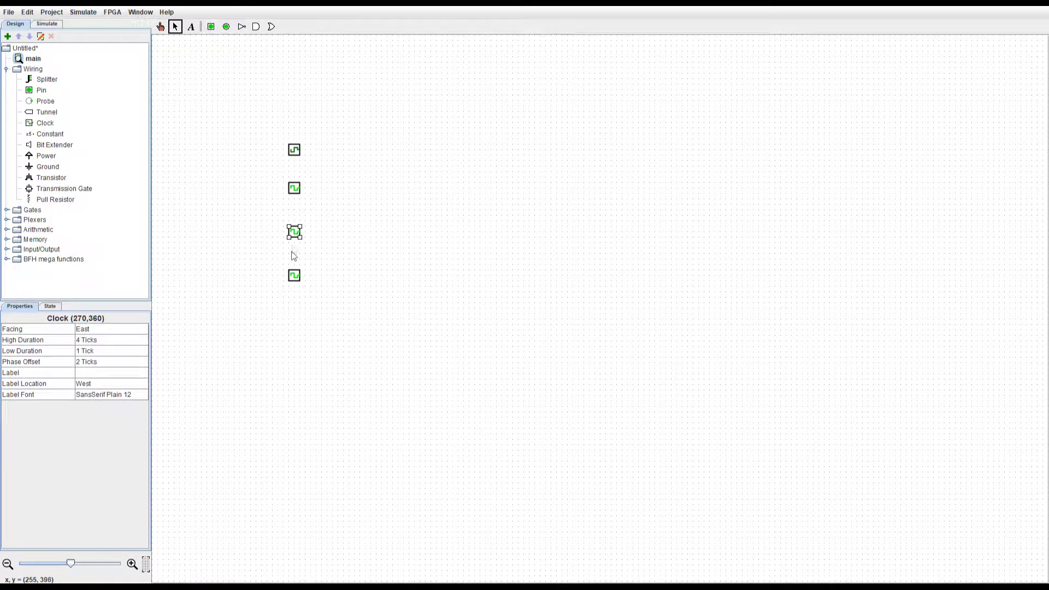
{"action": "left_click", "coordinate": [294, 276]}
{"action": "left_click", "coordinate": [83, 11]}
{"action": "left_click", "coordinate": [109, 45]}
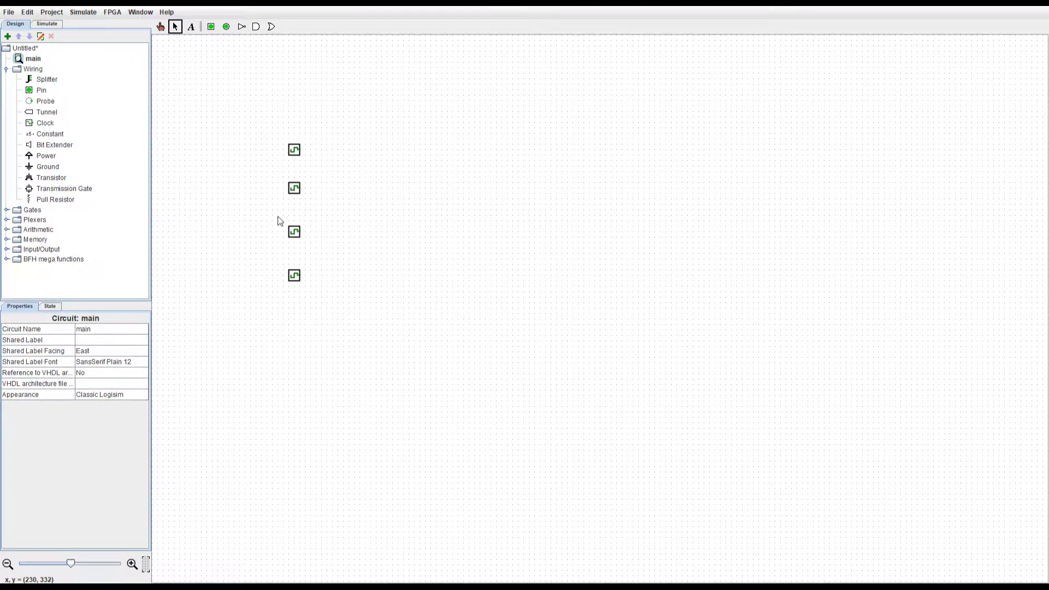
{"action": "left_click", "coordinate": [303, 279]}
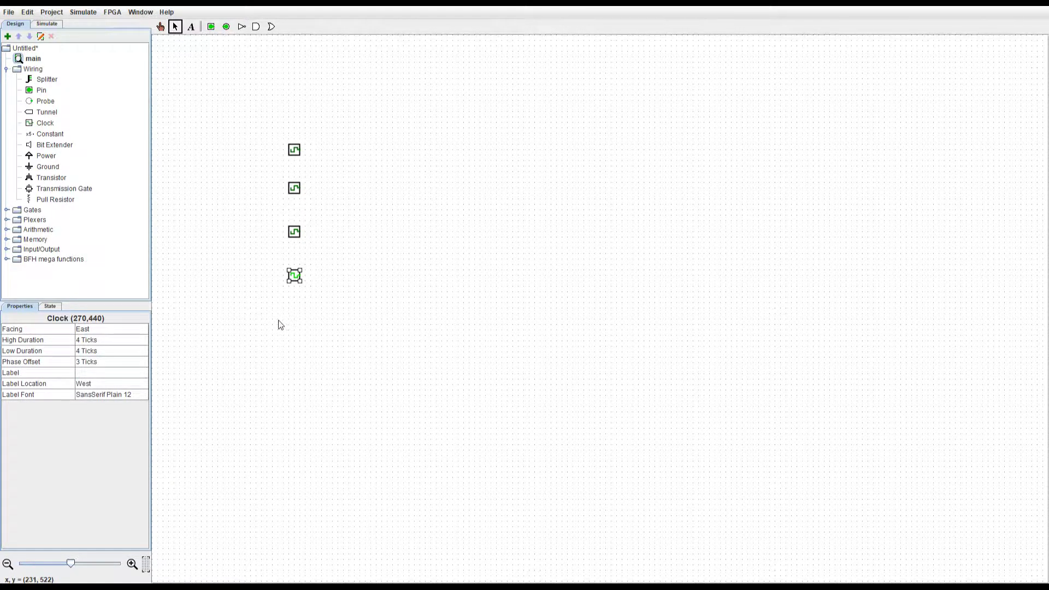
{"action": "left_click", "coordinate": [283, 291]}
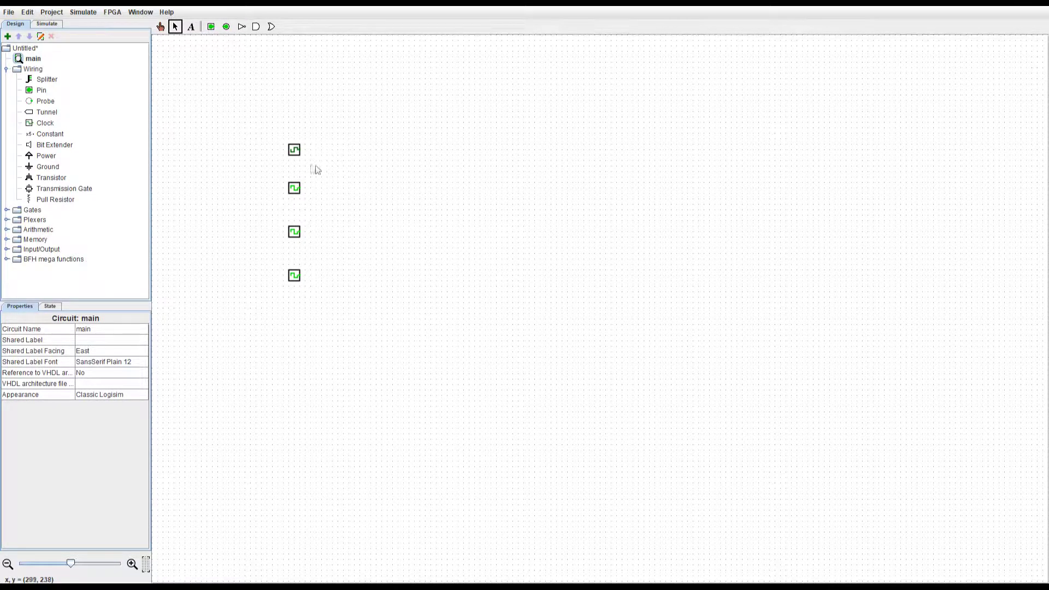
Set the top clock's low duration to 4 ticks and reset the simulation.
{"action": "left_click", "coordinate": [295, 153]}
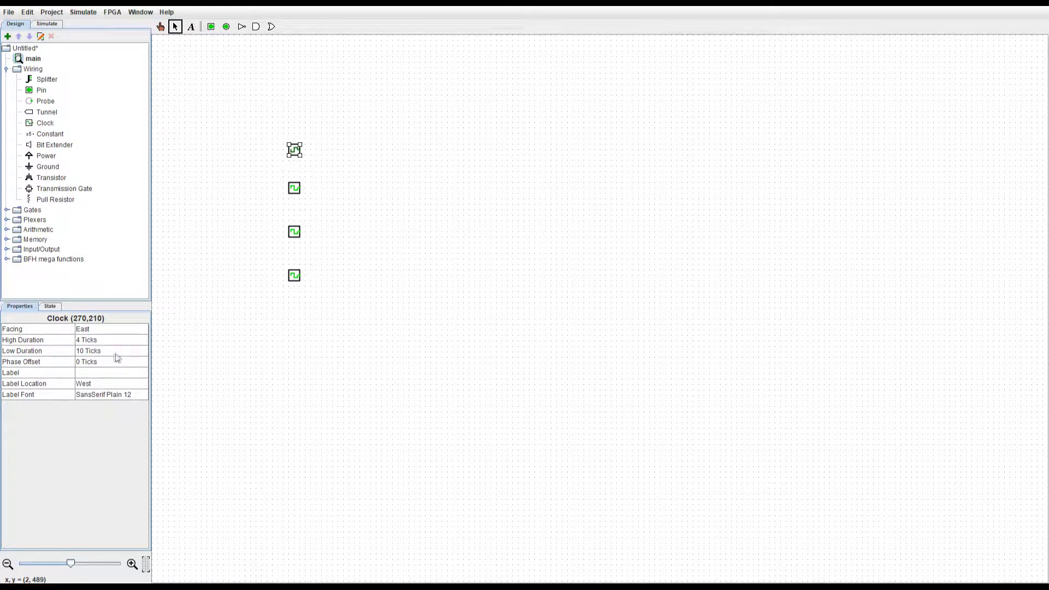
{"action": "left_click", "coordinate": [70, 353]}
{"action": "key", "text": "Return"}
{"action": "left_click", "coordinate": [192, 66]}
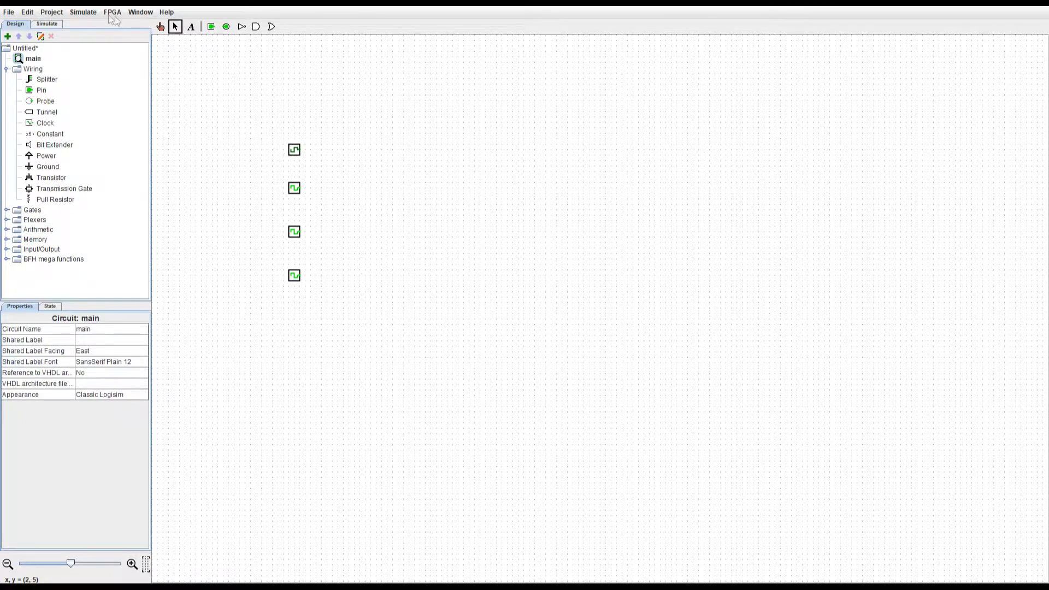
{"action": "left_click", "coordinate": [83, 12]}
{"action": "left_click", "coordinate": [104, 48]}
Box-select all four clocks to compare their 4-tick high and low timing.
{"action": "left_click_drag", "start_coordinate": [279, 123], "coordinate": [328, 317]}
{"action": "left_click", "coordinate": [350, 302]}
{"action": "left_click", "coordinate": [295, 152]}
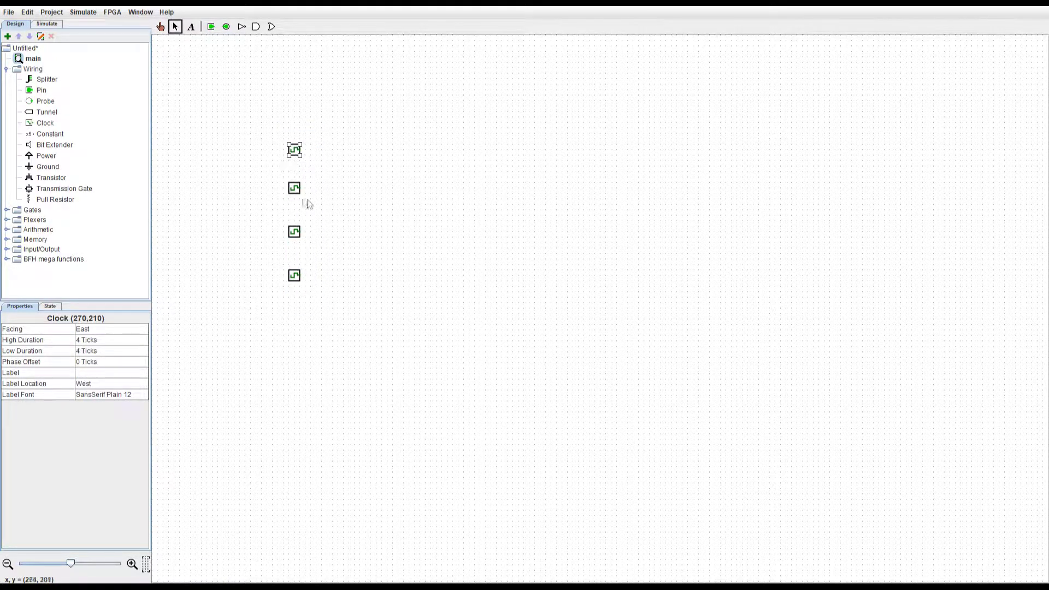
{"action": "left_click", "coordinate": [335, 216]}
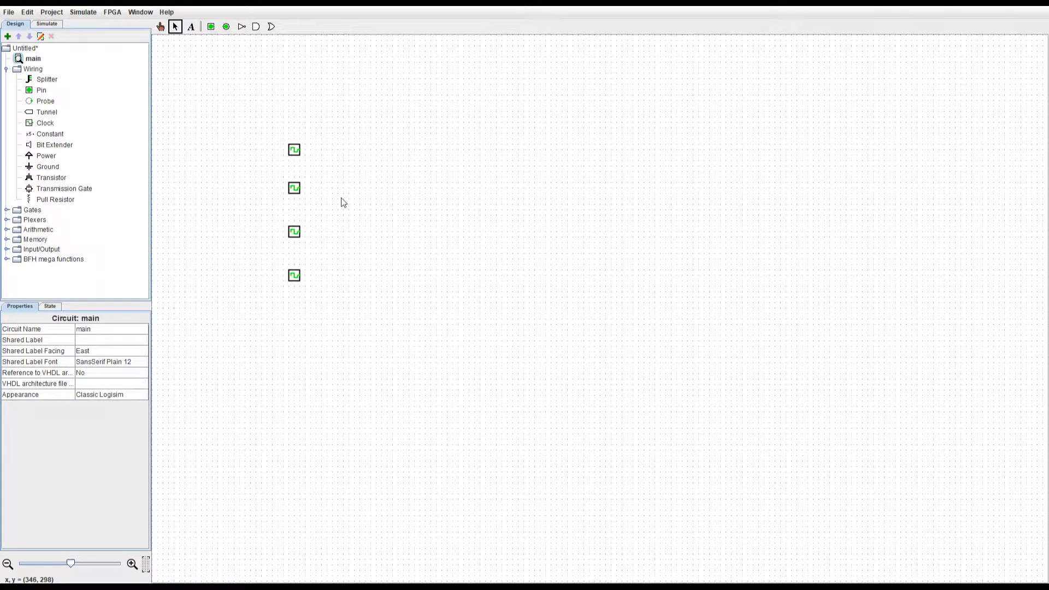
{"action": "left_click_drag", "start_coordinate": [250, 115], "coordinate": [330, 319]}
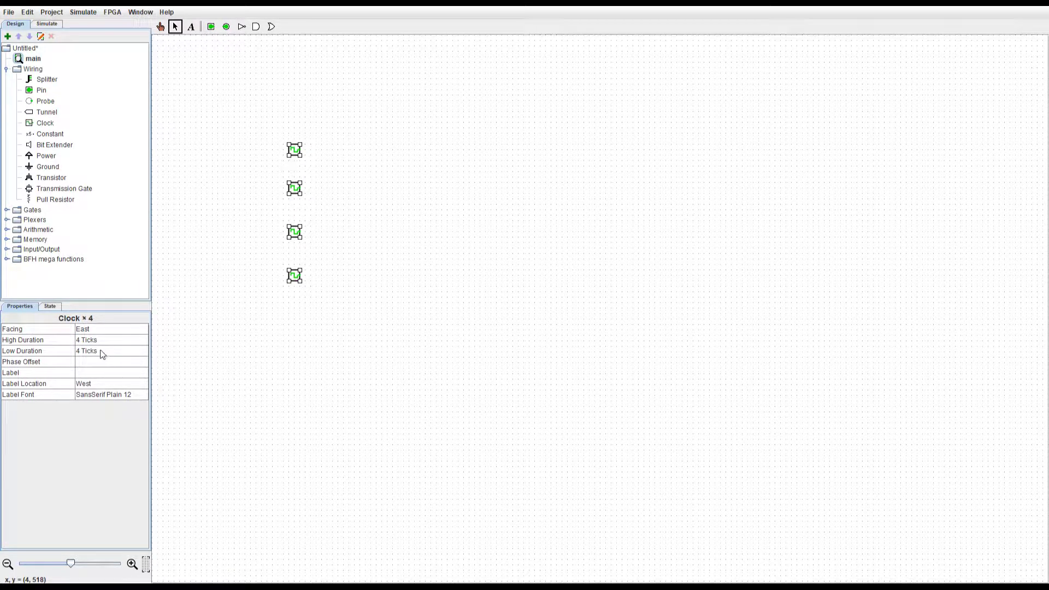
Place a probe at the priority encoder's output and drag it right so a wire joins them.
{"action": "left_click", "coordinate": [224, 260]}
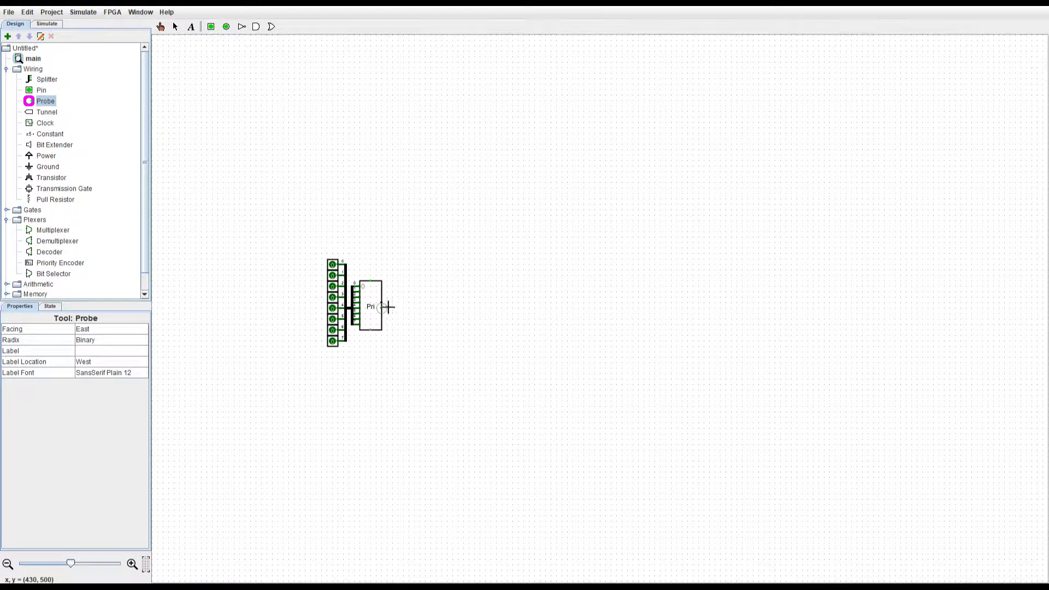
{"action": "left_click", "coordinate": [385, 302]}
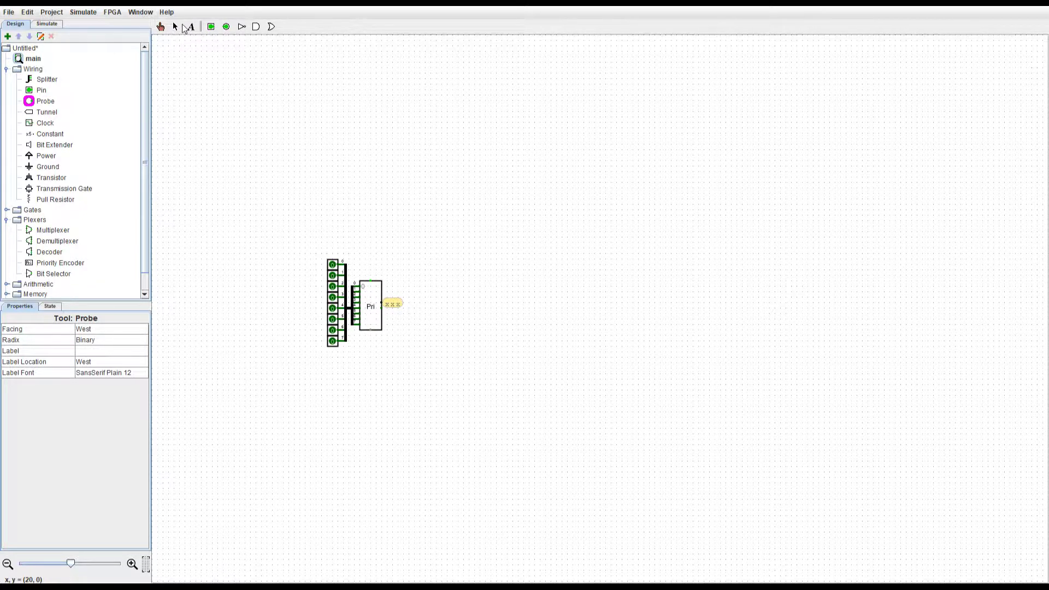
{"action": "left_click", "coordinate": [175, 27]}
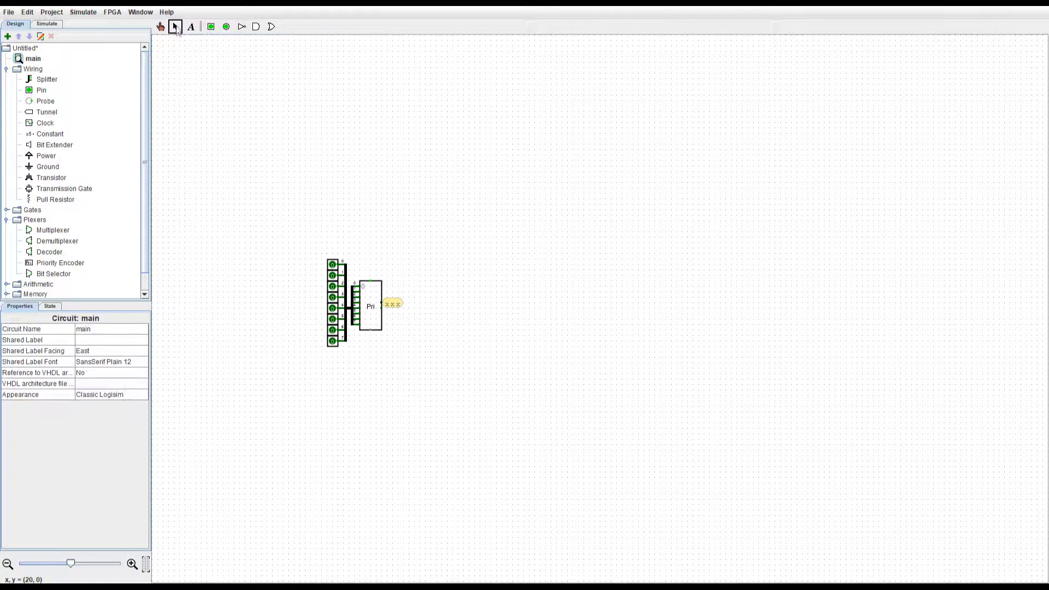
{"action": "left_click_drag", "start_coordinate": [403, 310], "coordinate": [415, 310]}
{"action": "left_click", "coordinate": [394, 323]}
{"action": "left_click", "coordinate": [400, 307]}
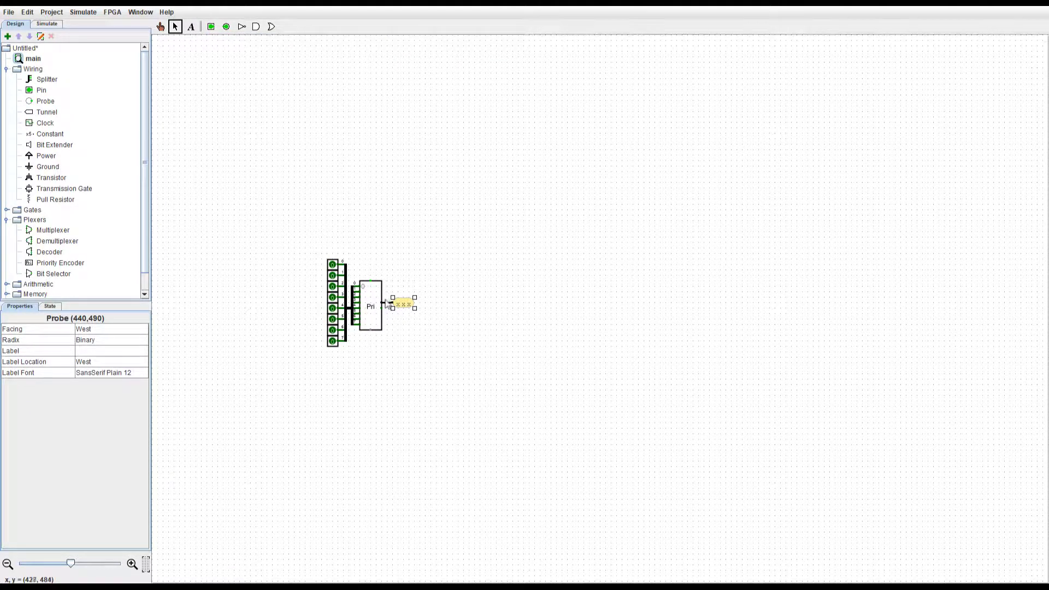
{"action": "left_click", "coordinate": [386, 303]}
{"action": "left_click", "coordinate": [396, 337]}
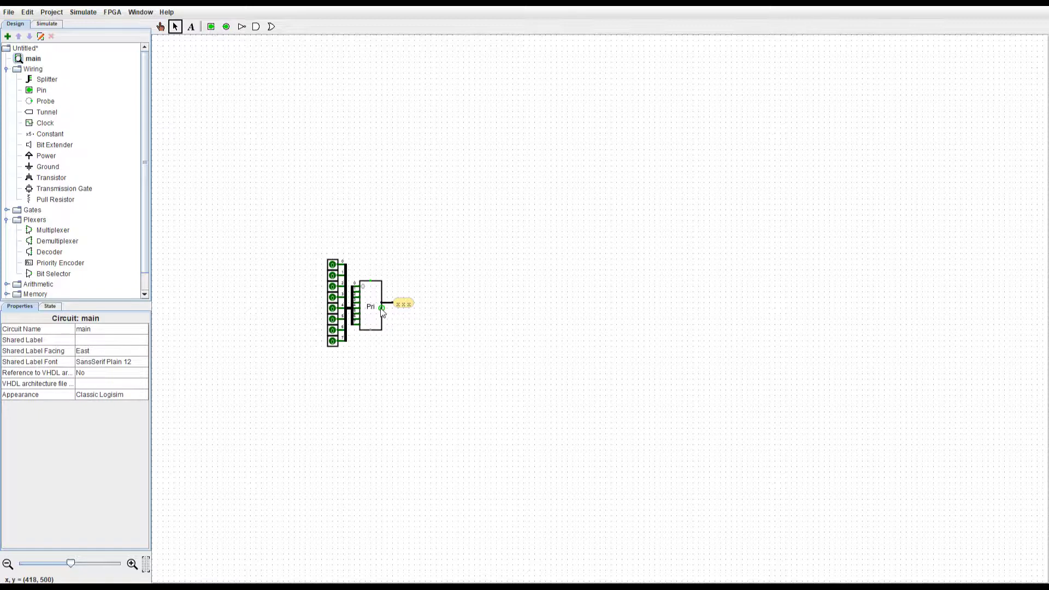
{"action": "left_click", "coordinate": [160, 27]}
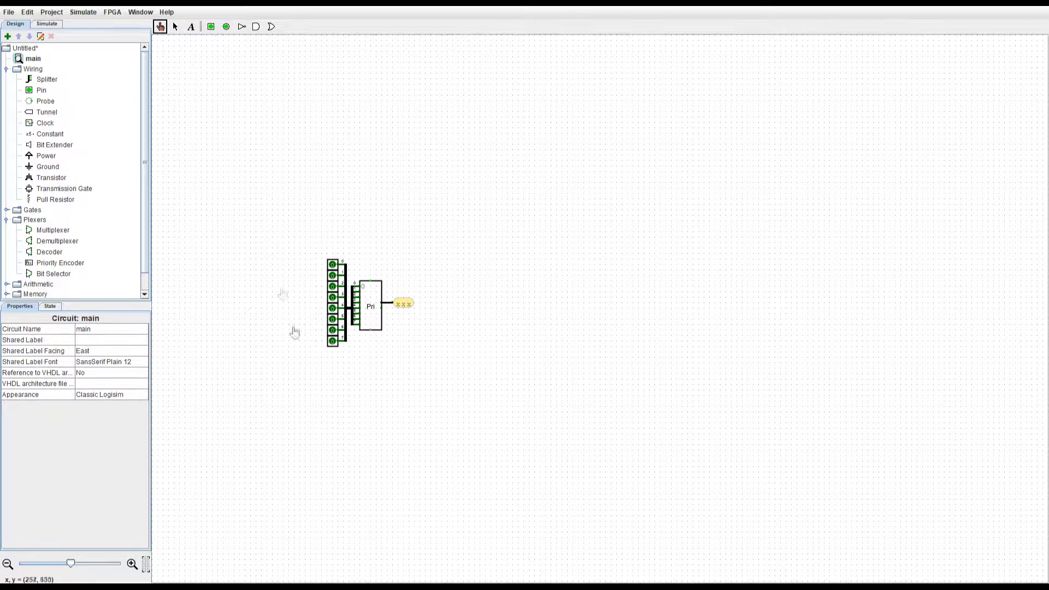
Toggle the top input pin and choose Combinational Analysis from the Window menu.
{"action": "left_click", "coordinate": [332, 266]}
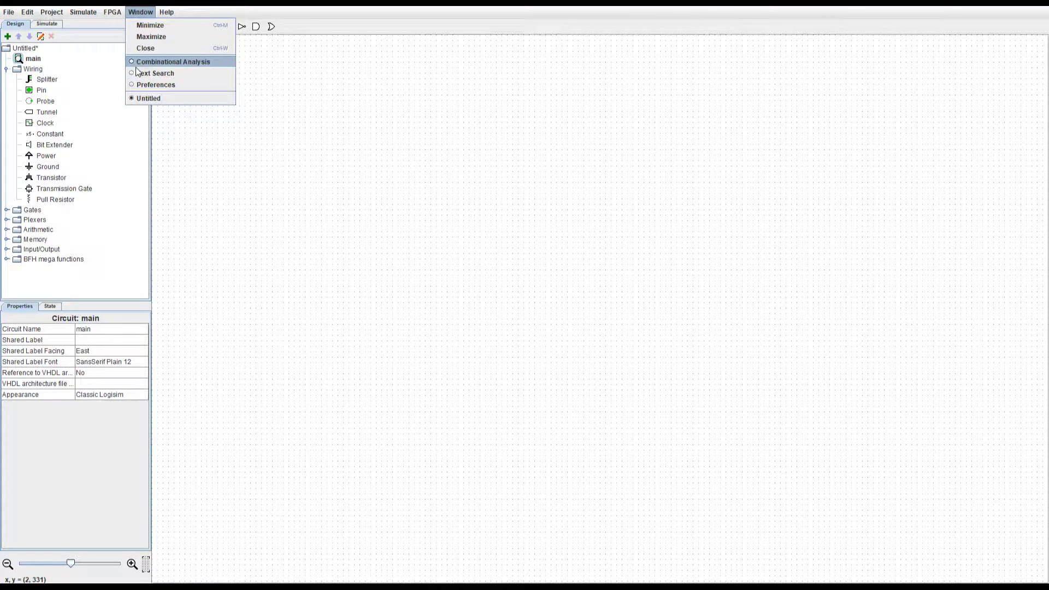
{"action": "left_click", "coordinate": [129, 12]}
{"action": "left_click", "coordinate": [129, 12]}
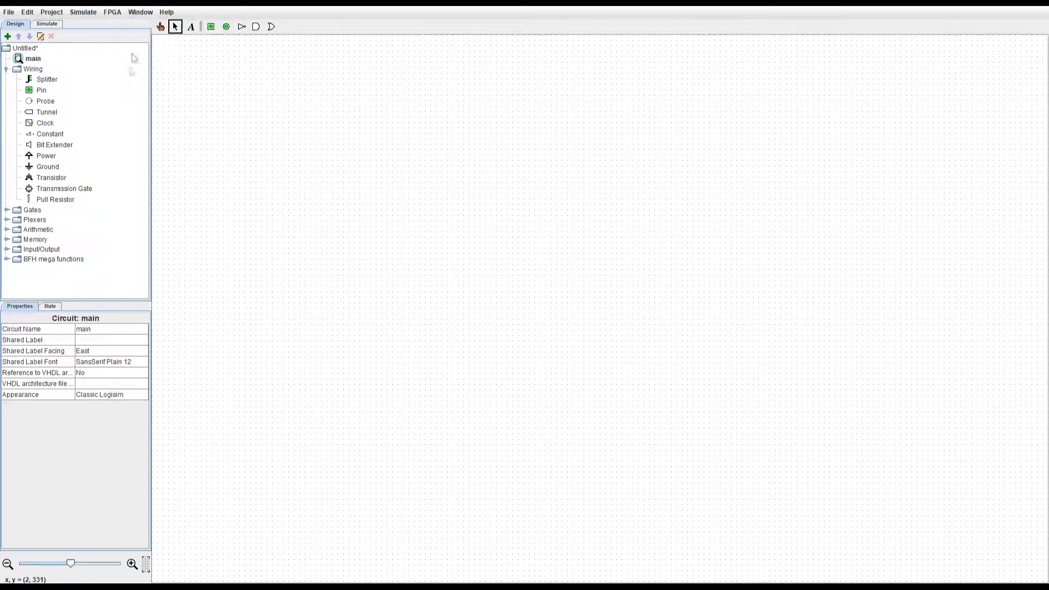
{"action": "left_click", "coordinate": [138, 13]}
{"action": "left_click", "coordinate": [229, 326]}
{"action": "left_click", "coordinate": [140, 12]}
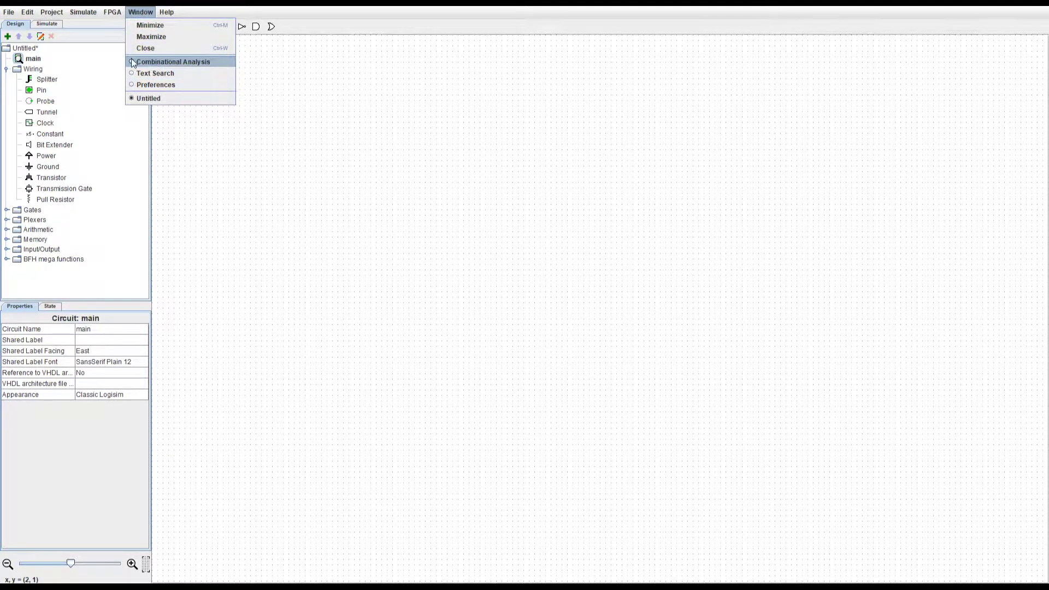
{"action": "left_click", "coordinate": [169, 61]}
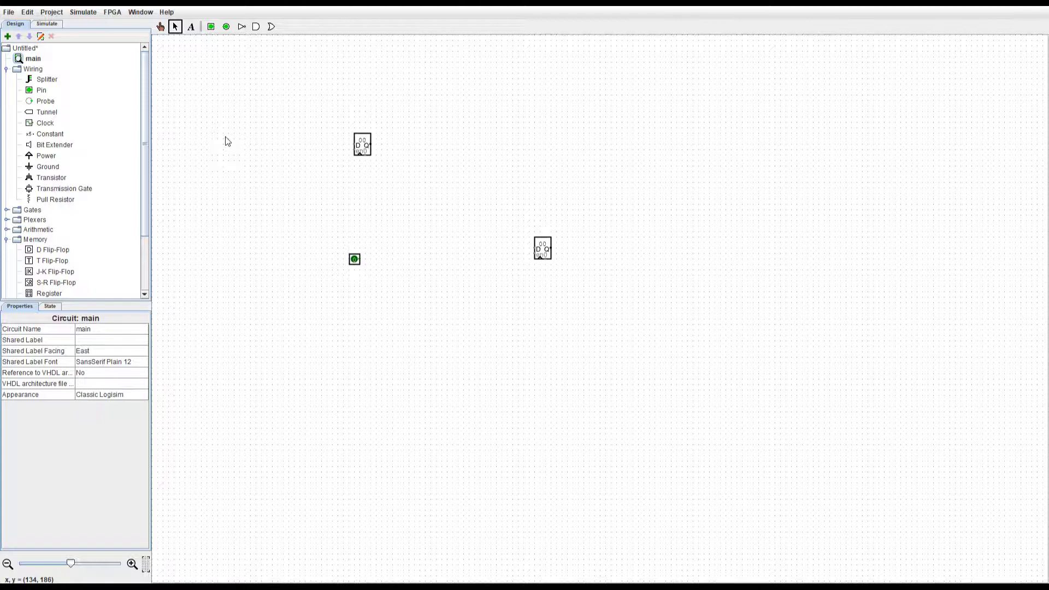
Draw a multi-bend wire from the upper flip-flop's Q output, then delete everything in the circuit.
{"action": "left_click_drag", "start_coordinate": [371, 145], "coordinate": [611, 342]}
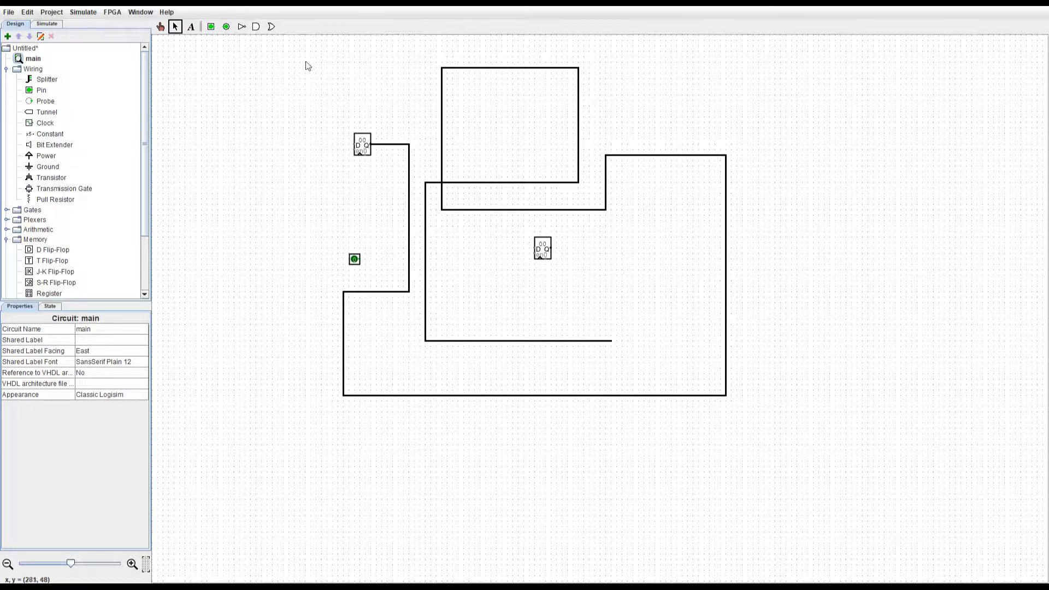
{"action": "left_click_drag", "start_coordinate": [293, 40], "coordinate": [793, 448]}
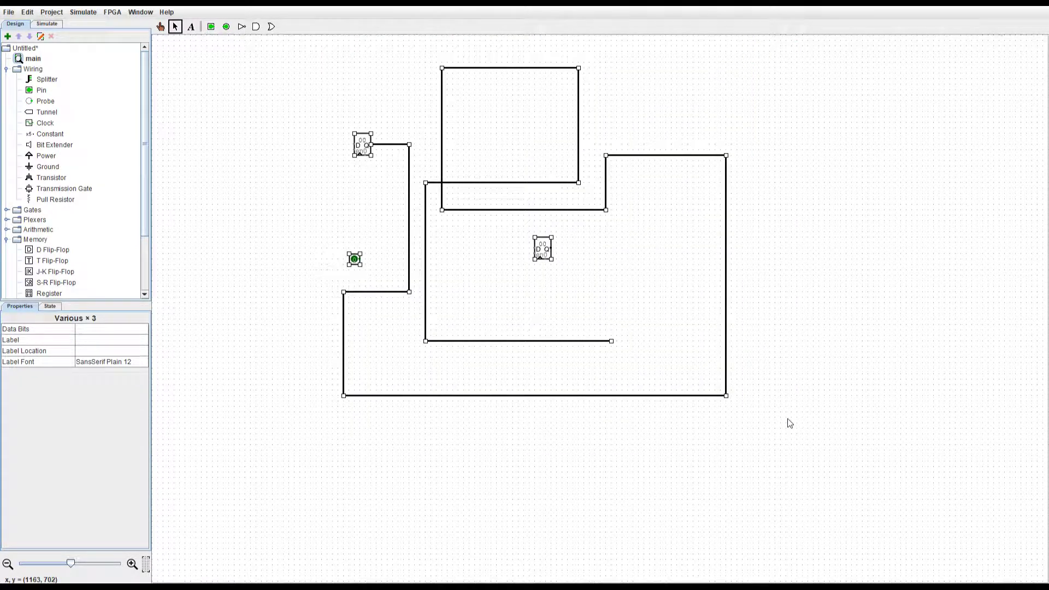
{"action": "key", "text": "Delete"}
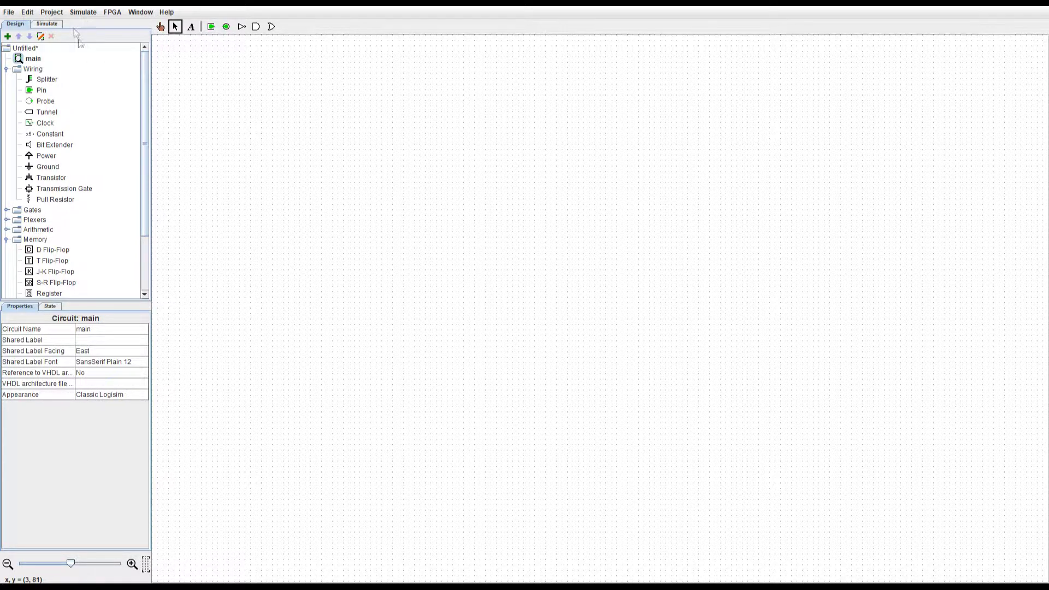
{"action": "scroll", "coordinate": [126, 195], "scroll_direction": "down", "scroll_amount": 3}
{"action": "scroll", "coordinate": [127, 202], "scroll_direction": "up", "scroll_amount": 3}
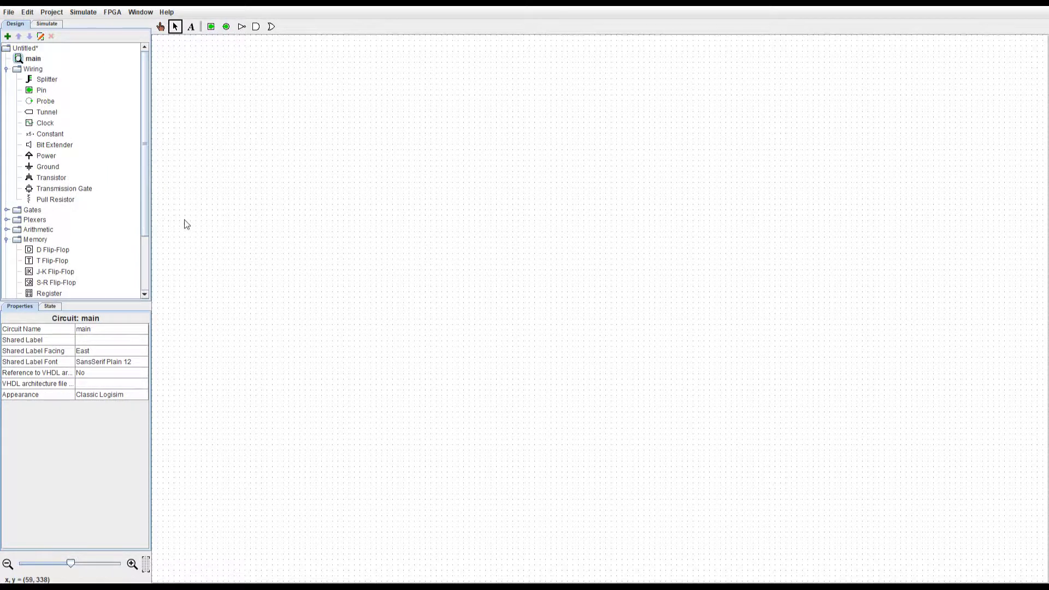